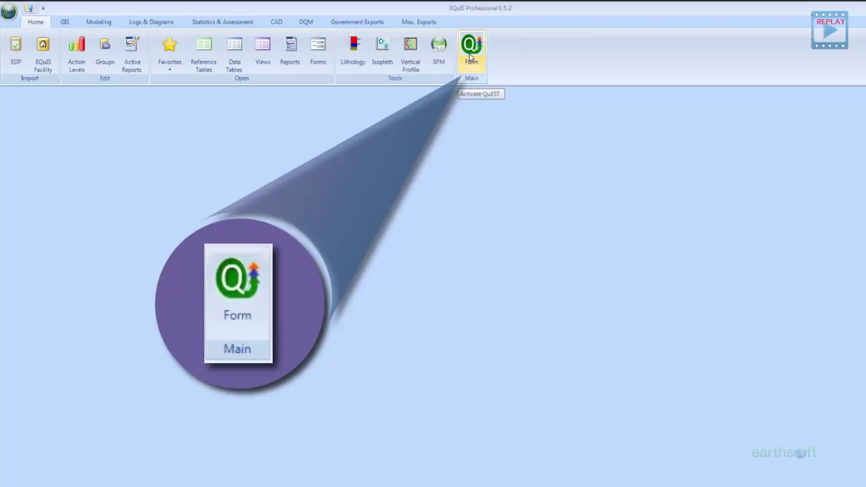
Step: Open the QuEST form and limit the sample selection to the Groundwater and Sediment media
{"action": "left_click", "coordinate": [471, 58]}
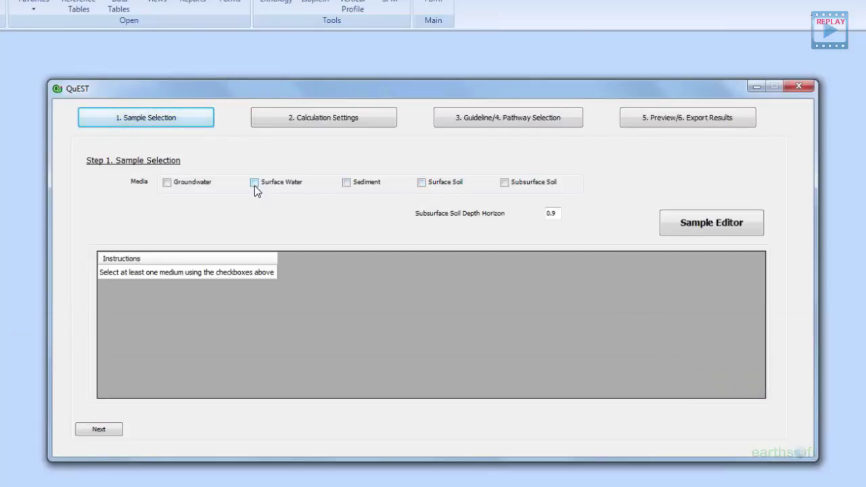
{"action": "left_click", "coordinate": [255, 185]}
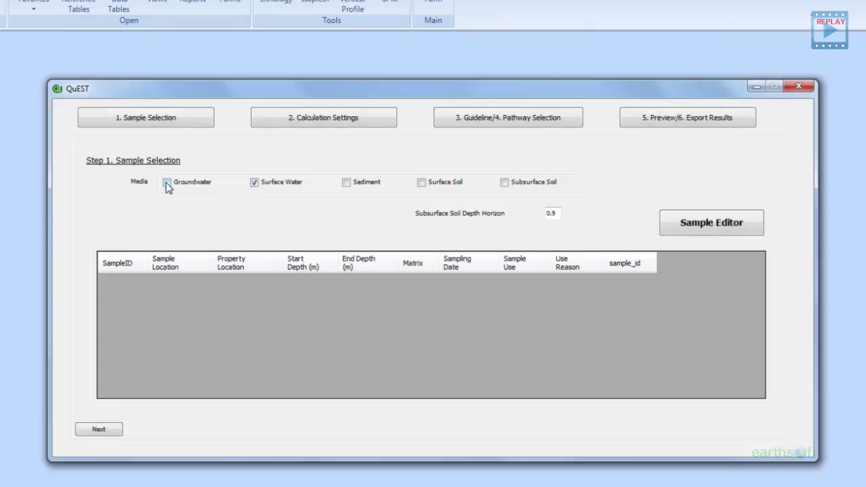
{"action": "left_click", "coordinate": [167, 184]}
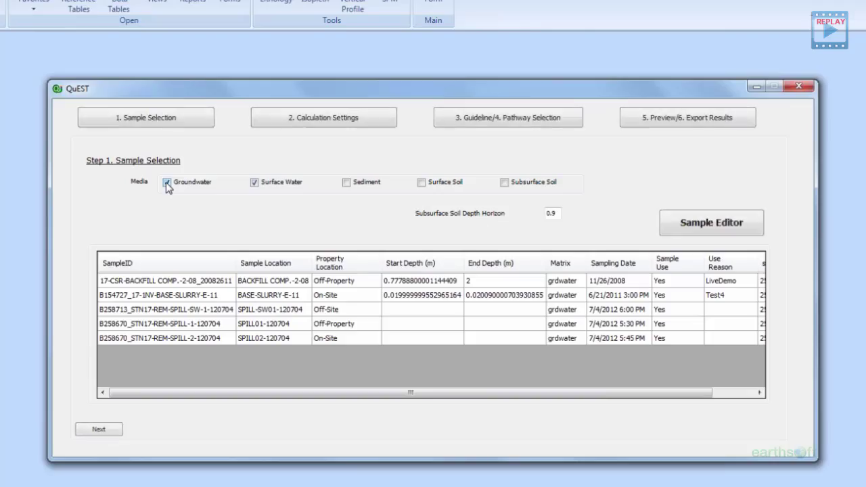
{"action": "left_click", "coordinate": [255, 184]}
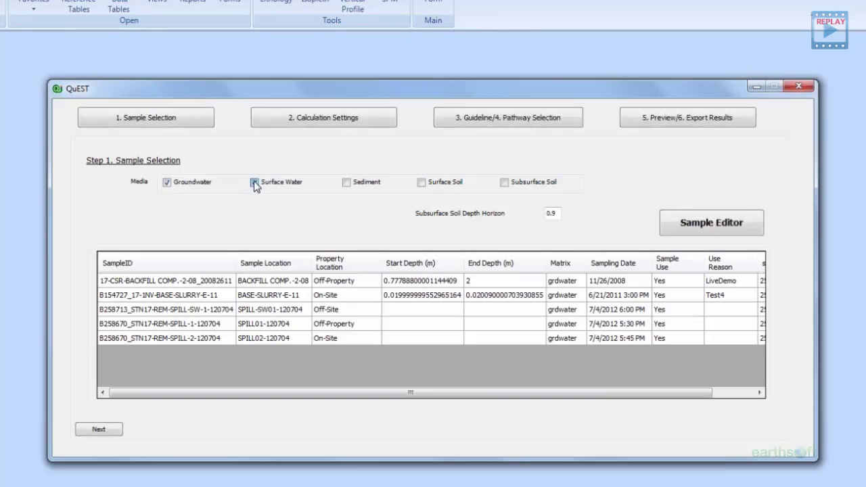
{"action": "left_click", "coordinate": [347, 182]}
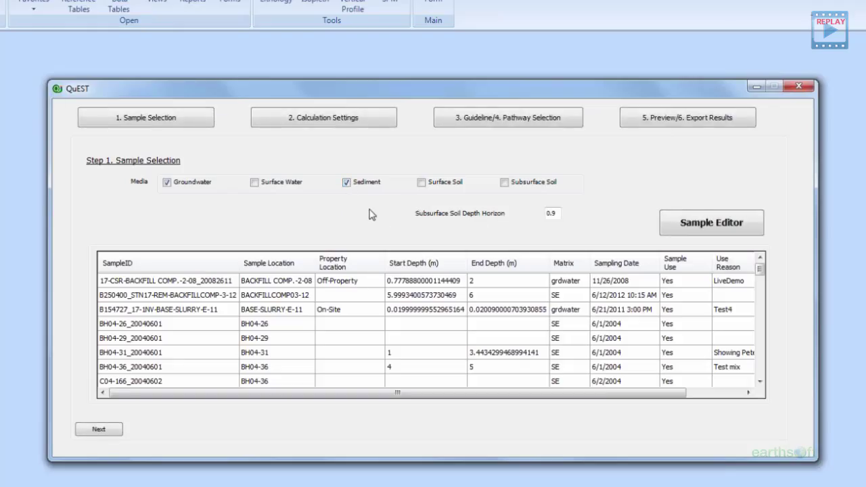
Step: Open the Sample Editor in Location mode and inspect the use reason and property location options for BACKFILLCOMP02-12
{"action": "left_click", "coordinate": [677, 224]}
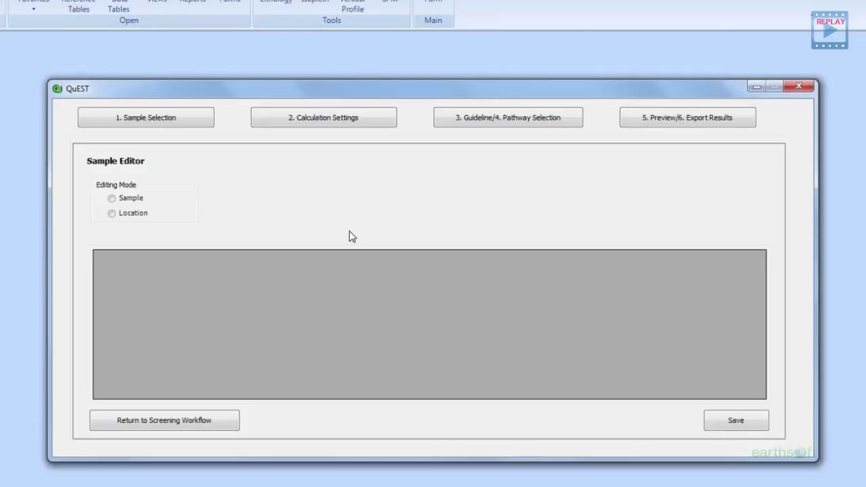
{"action": "left_click", "coordinate": [112, 213]}
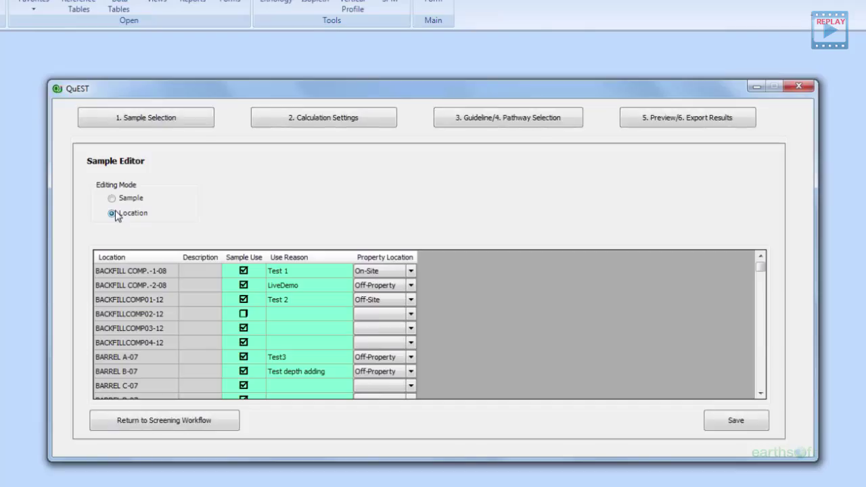
{"action": "left_click", "coordinate": [322, 318]}
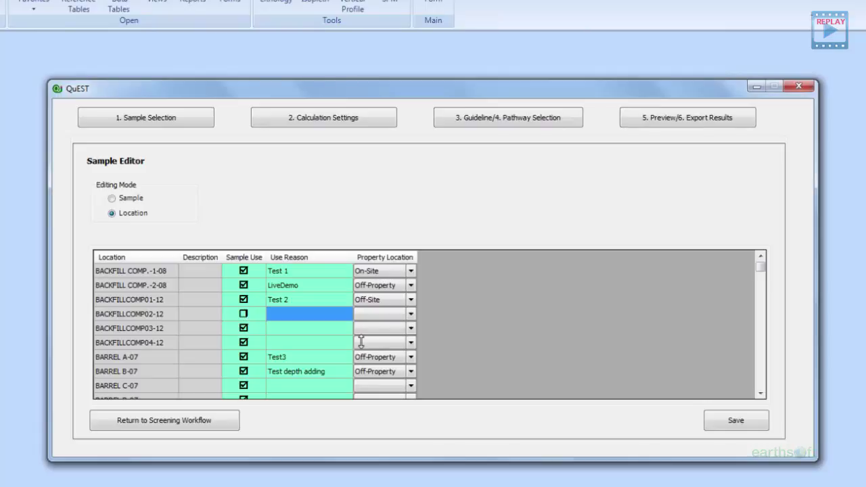
{"action": "left_click", "coordinate": [411, 315]}
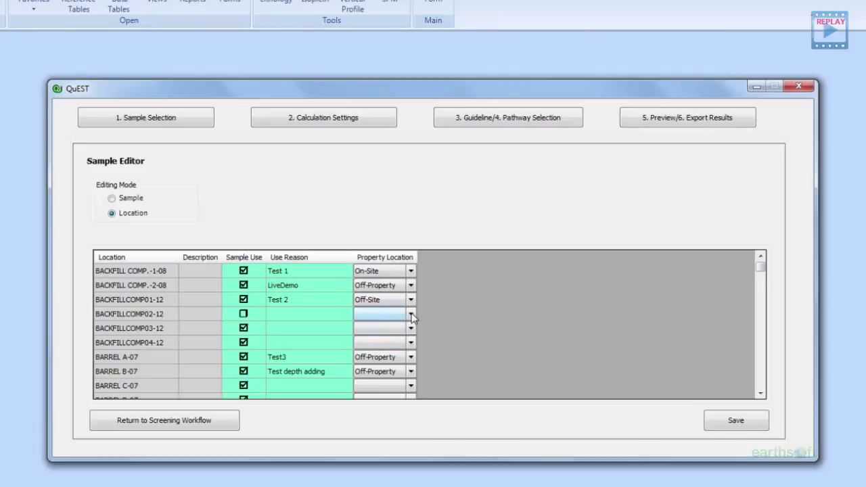
{"action": "left_click", "coordinate": [410, 315]}
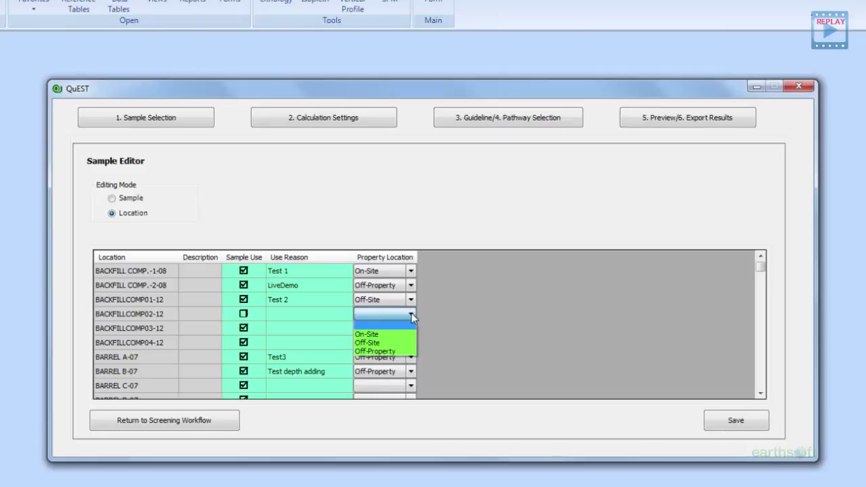
{"action": "left_click", "coordinate": [463, 317]}
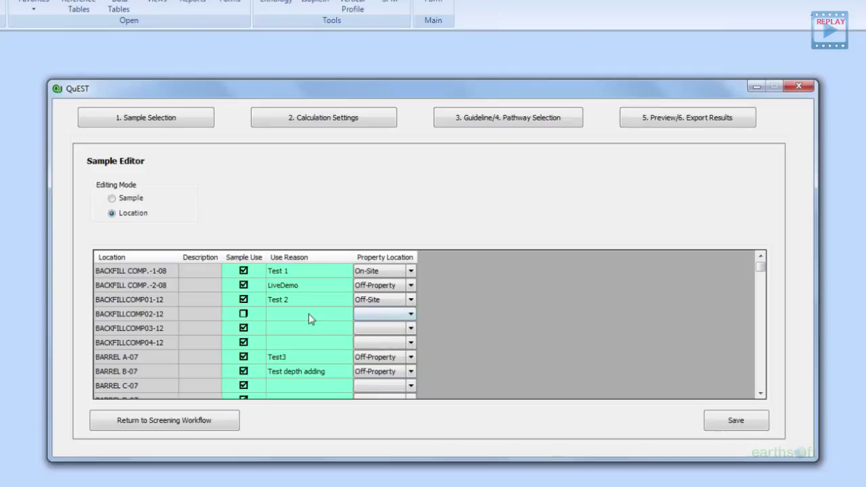
Step: In Sample editing mode, mark B250400_STN17-REM-BACKFILLCOMP-2-12 for use, save, and return to the screening workflow
{"action": "left_click", "coordinate": [113, 202]}
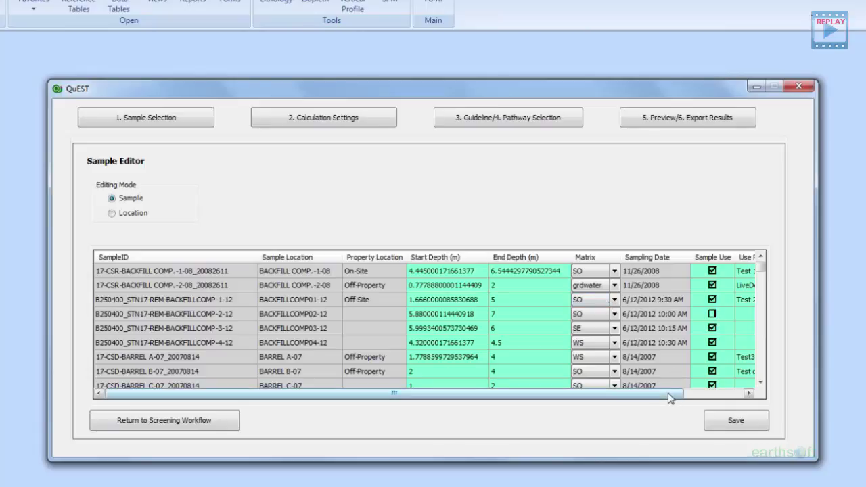
{"action": "mouse_move", "coordinate": [668, 398]}
{"action": "left_mouse_down"}
{"action": "mouse_move", "coordinate": [677, 397]}
{"action": "mouse_move", "coordinate": [667, 385]}
{"action": "left_mouse_up"}
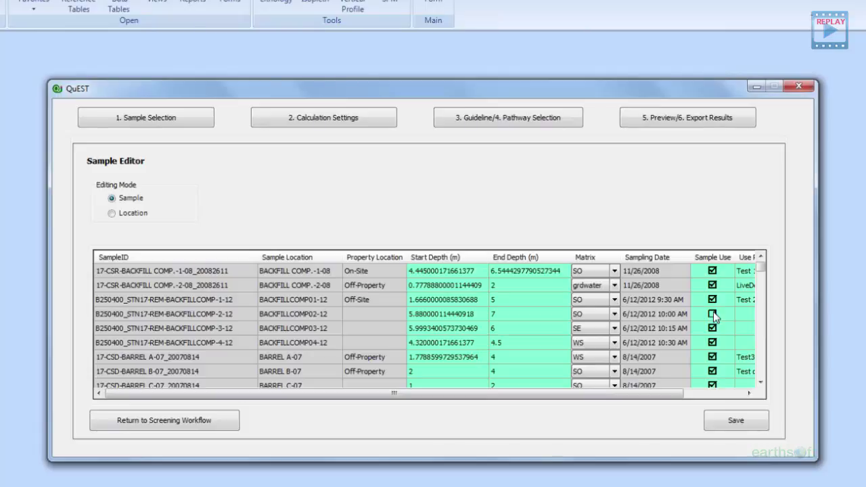
{"action": "left_click", "coordinate": [713, 313]}
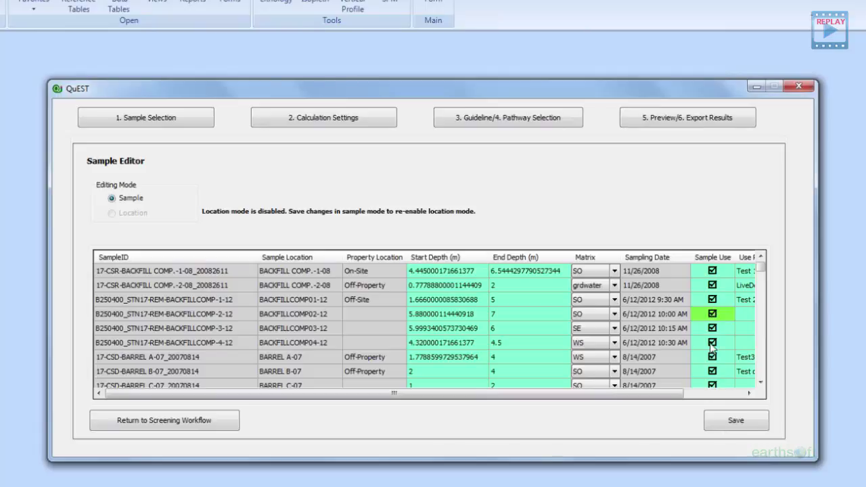
{"action": "left_click", "coordinate": [726, 426]}
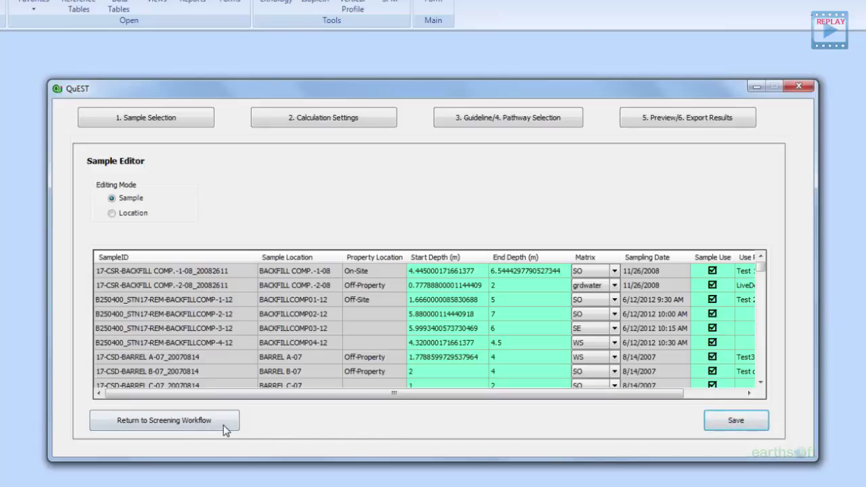
{"action": "left_click", "coordinate": [206, 422]}
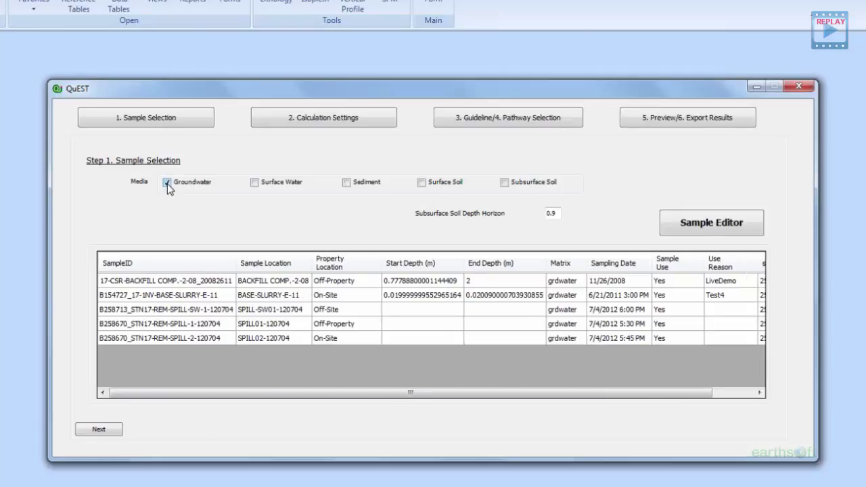
Step: Replace Groundwater with Surface Soil and Subsurface Soil in the media selection, then leave only Surface Soil selected
{"action": "left_click", "coordinate": [167, 183]}
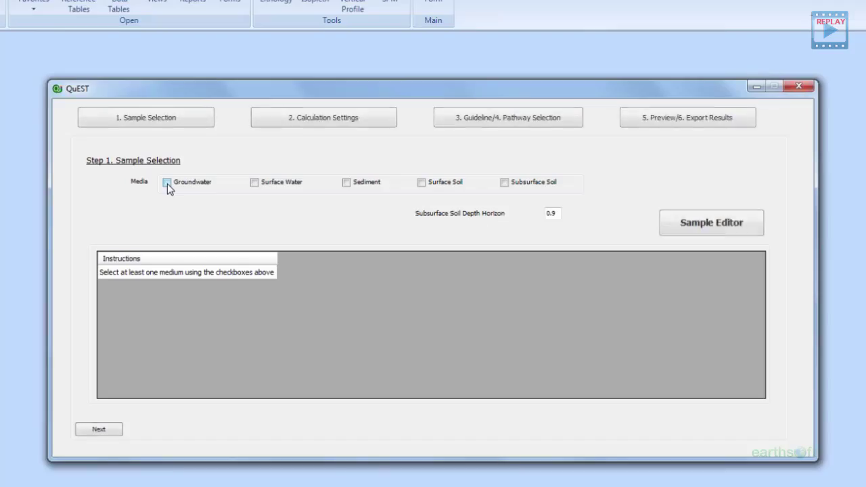
{"action": "left_click", "coordinate": [421, 182]}
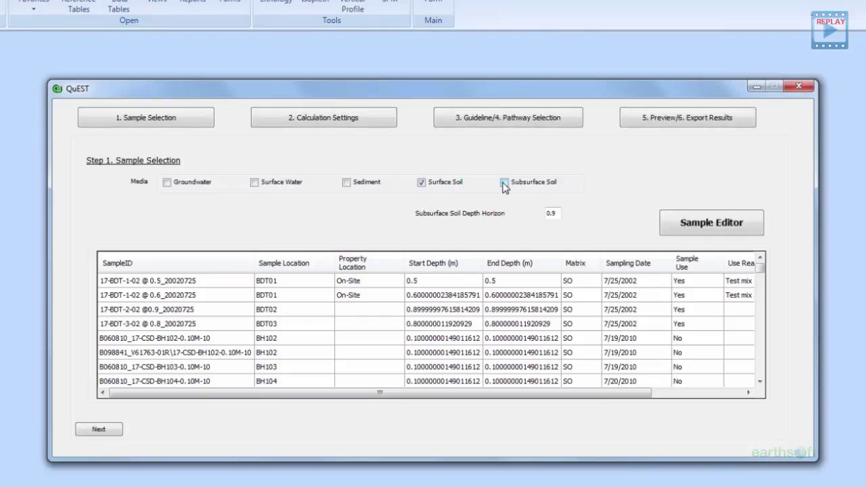
{"action": "left_click", "coordinate": [504, 183]}
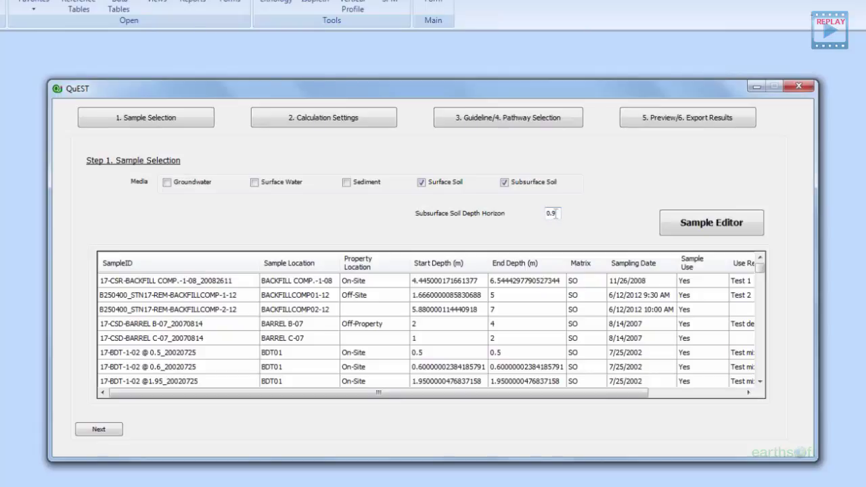
{"action": "left_click", "coordinate": [504, 182]}
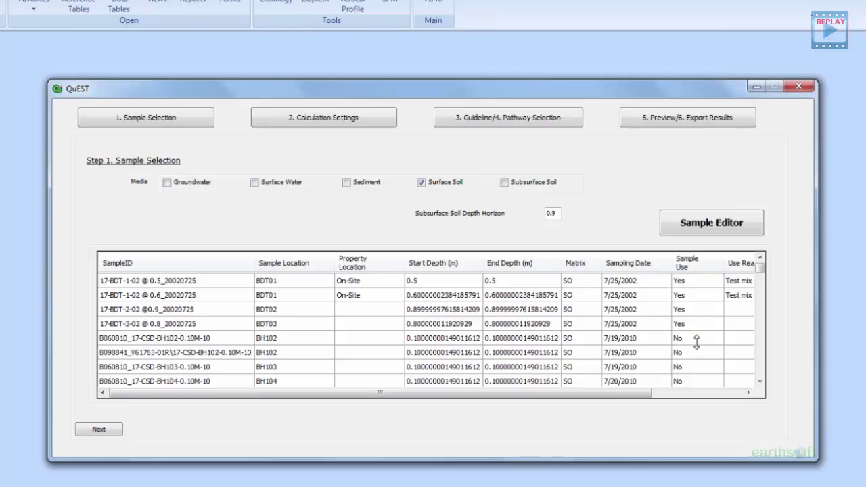
Step: Set the subsurface soil depth horizon to 0.7 and switch the media selection from Surface Soil to Groundwater
{"action": "double_click", "coordinate": [552, 213]}
{"action": "type", "text": "0"}
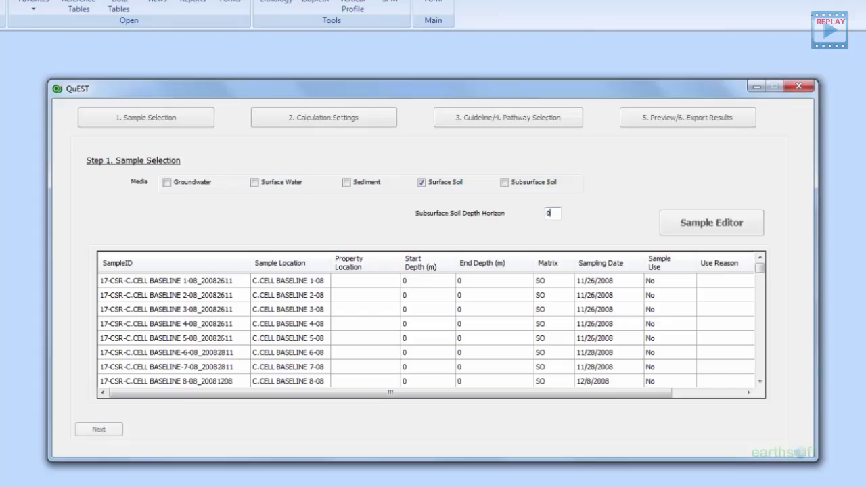
{"action": "type", "text": "."}
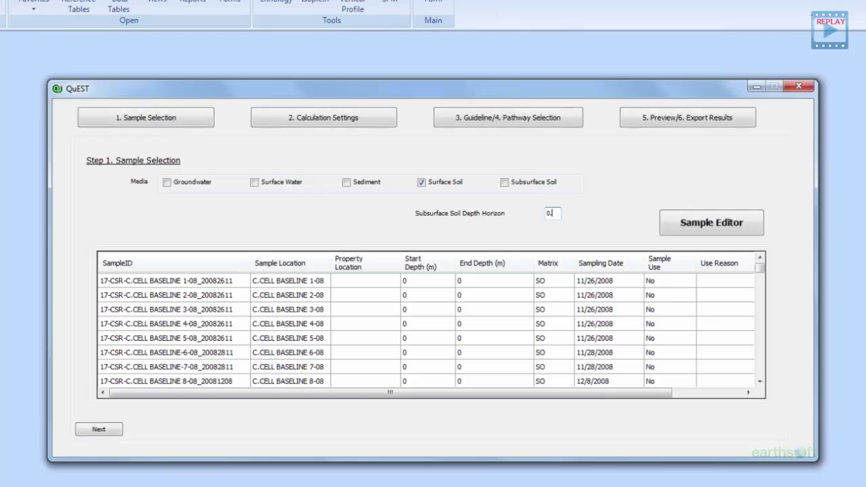
{"action": "type", "text": "7"}
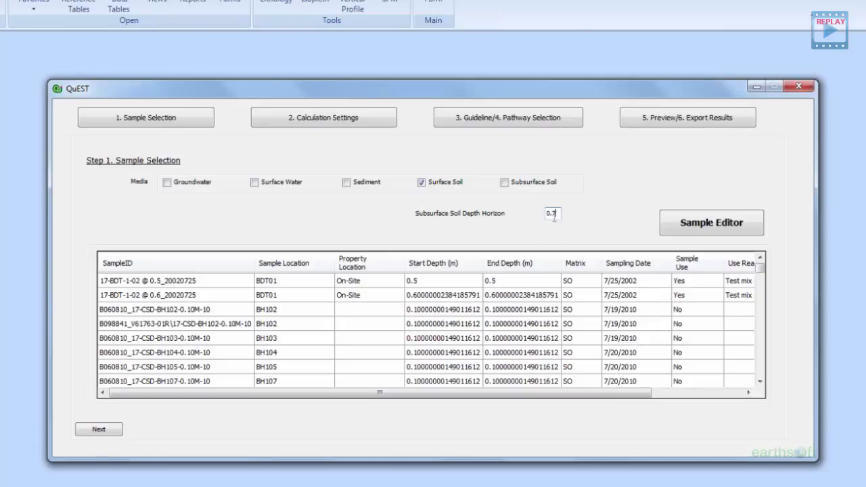
{"action": "left_click", "coordinate": [421, 183]}
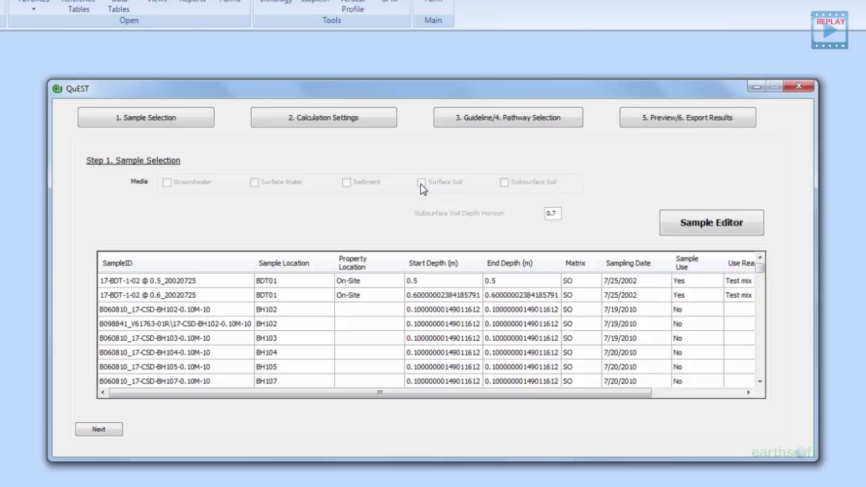
{"action": "left_click", "coordinate": [167, 183]}
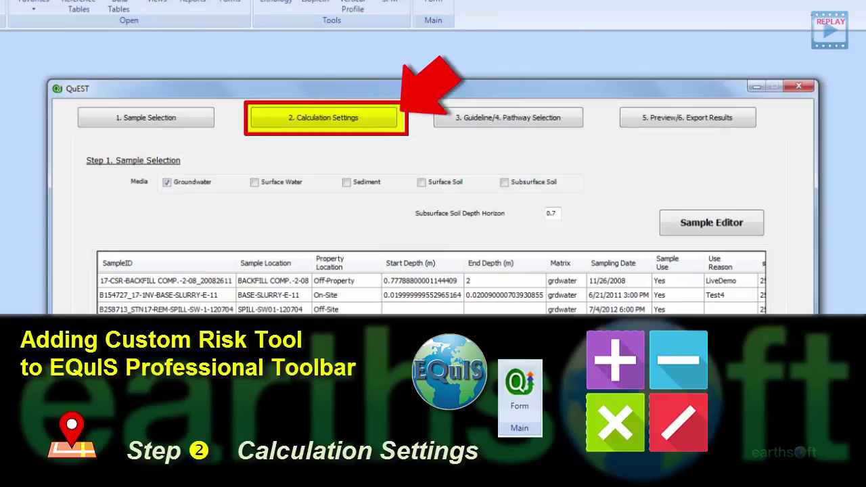
Step: Set the calculation to use Maximum data and the full detection limit for non-detects, then continue to guideline selection
{"action": "left_click", "coordinate": [333, 119]}
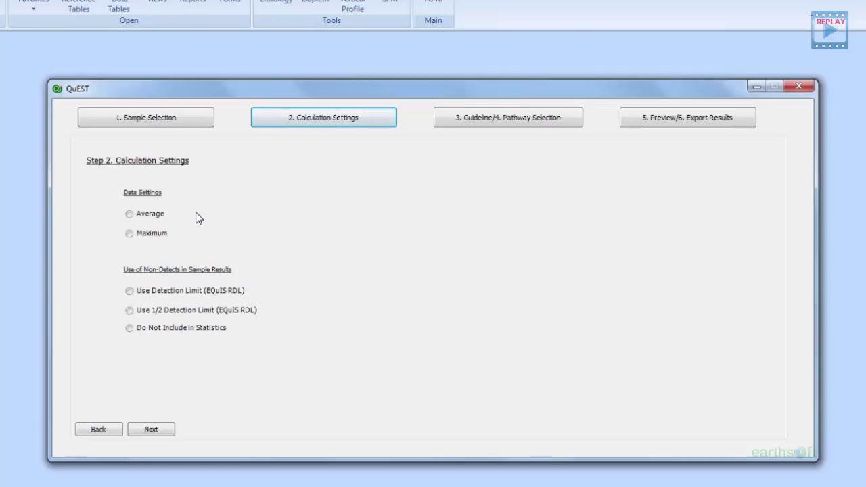
{"action": "left_click", "coordinate": [131, 216]}
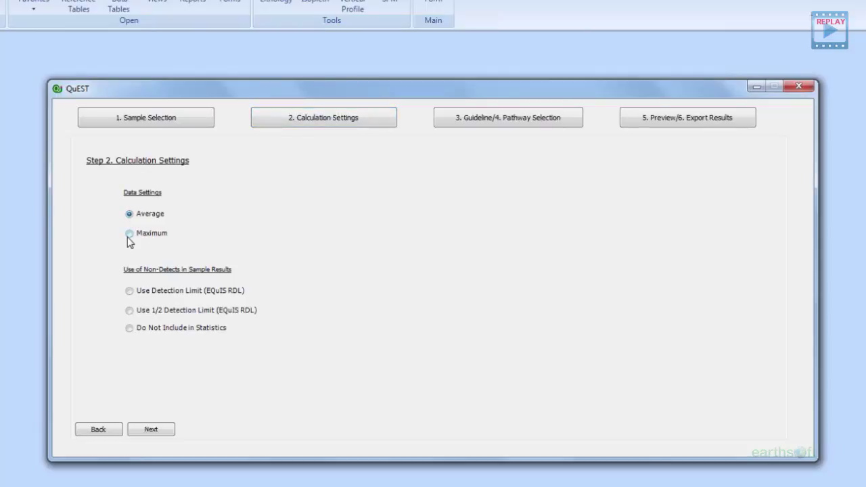
{"action": "left_click", "coordinate": [129, 235]}
{"action": "left_click", "coordinate": [129, 291]}
{"action": "left_click", "coordinate": [163, 428]}
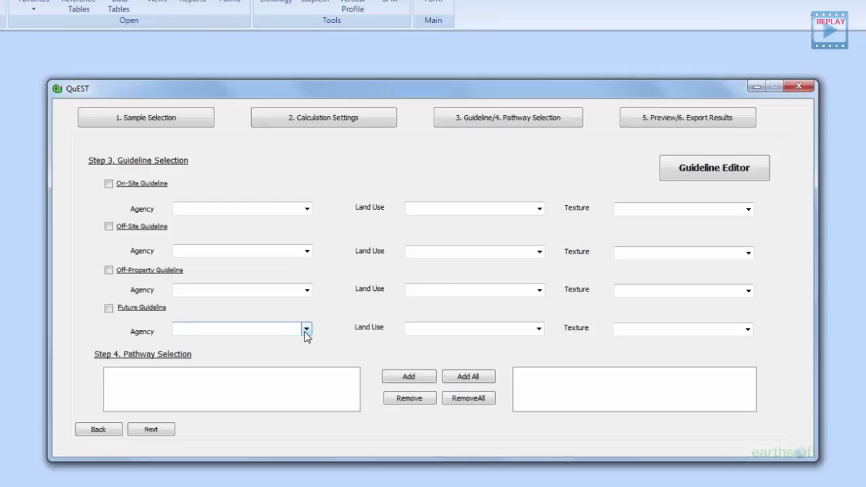
Step: Open the Guideline Editor and examine the chemicals' action levels and the action level note options for Benzo(A)Pyrene Equivalent
{"action": "left_click", "coordinate": [683, 178]}
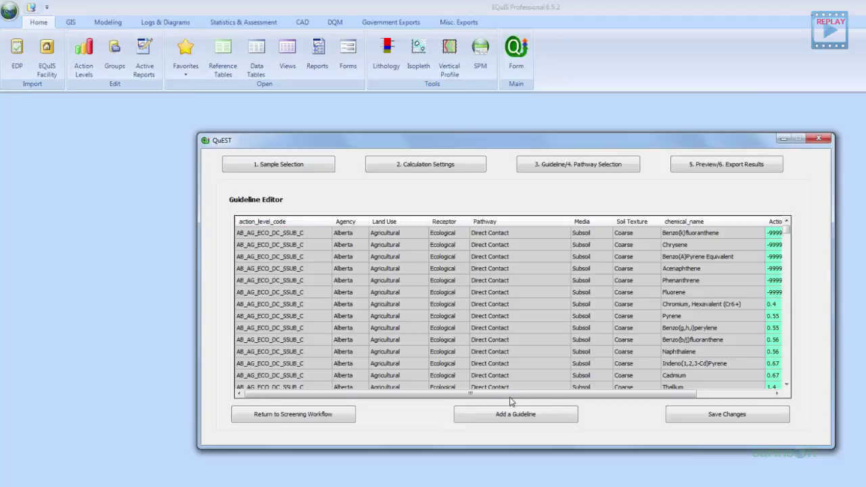
{"action": "left_click_drag", "start_coordinate": [516, 392], "coordinate": [595, 384]}
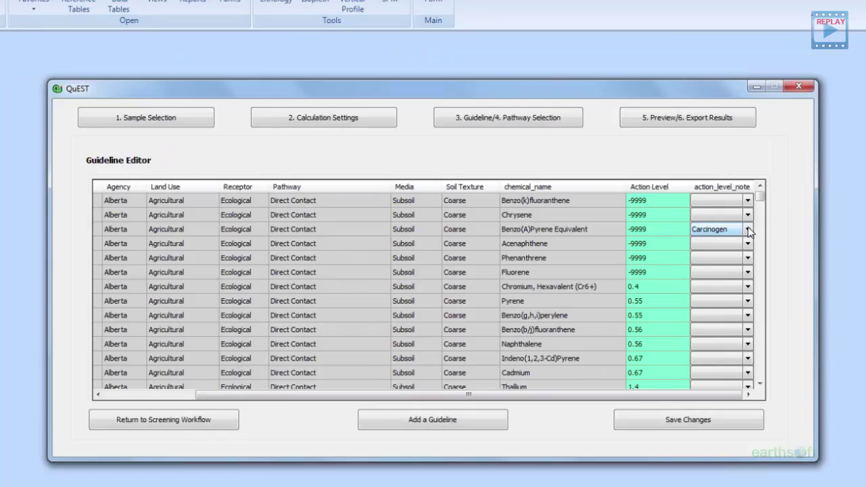
{"action": "left_click", "coordinate": [748, 230]}
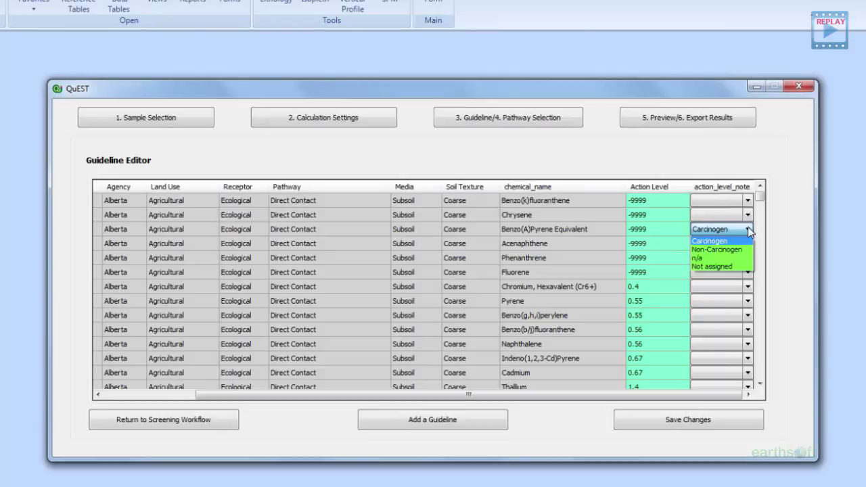
{"action": "left_click", "coordinate": [748, 229]}
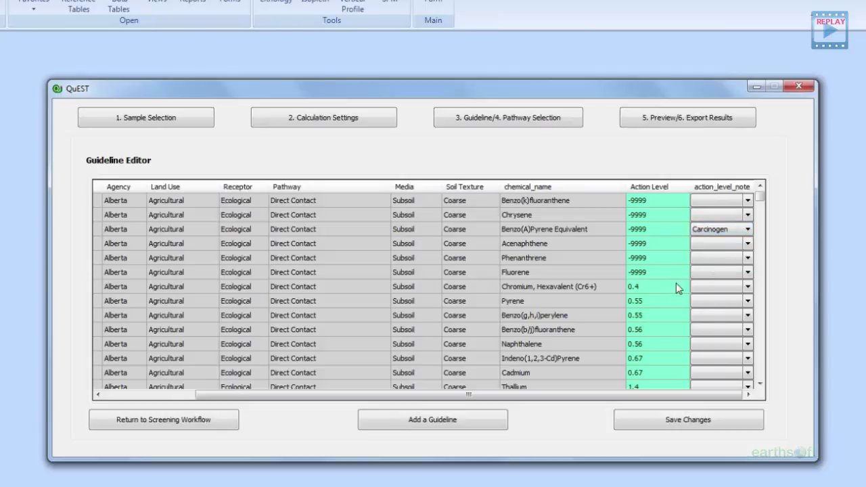
{"action": "left_click", "coordinate": [763, 356]}
{"action": "left_click", "coordinate": [763, 357]}
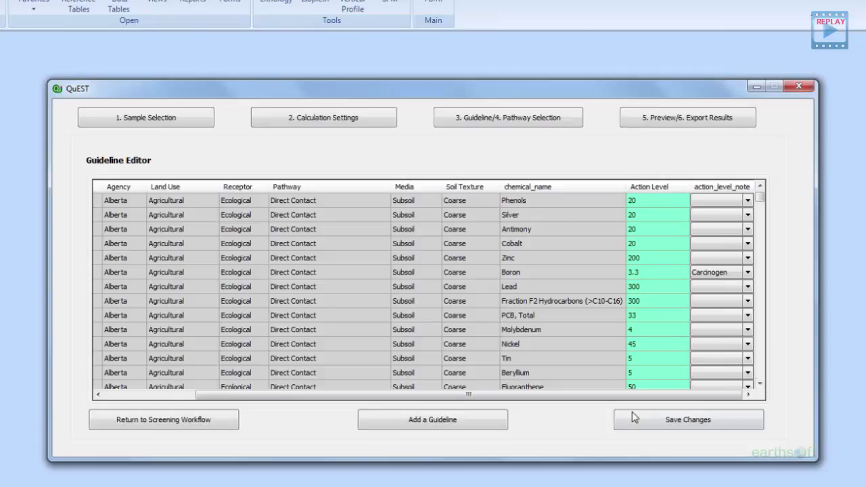
Step: Open the form for adding a guideline and examine the available combinations of agency, land use, receptor, pathway, media and soil texture
{"action": "left_click", "coordinate": [464, 423]}
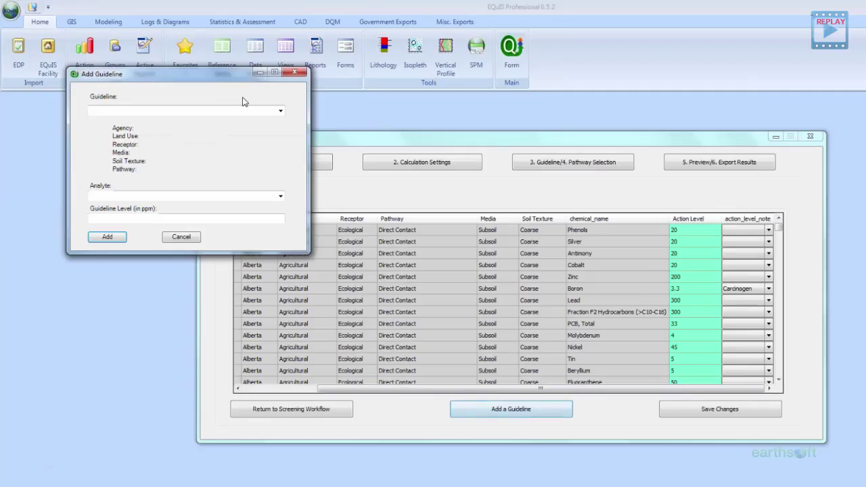
{"action": "left_click", "coordinate": [281, 113]}
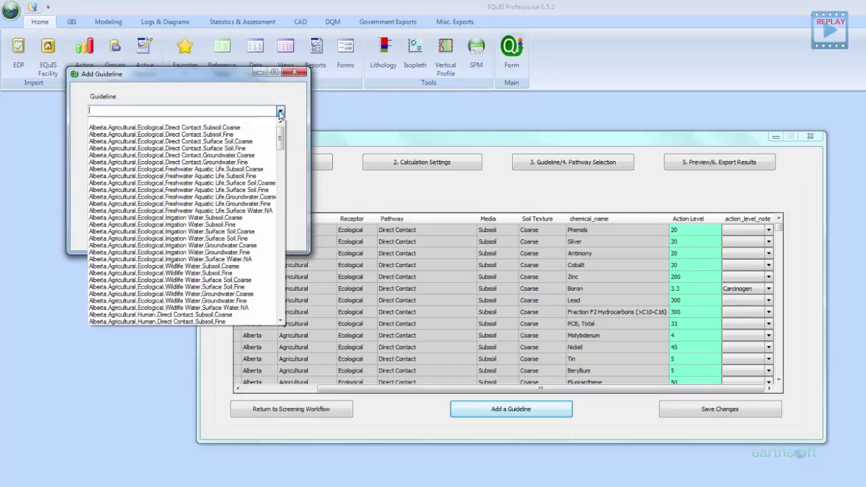
{"action": "left_click", "coordinate": [248, 100]}
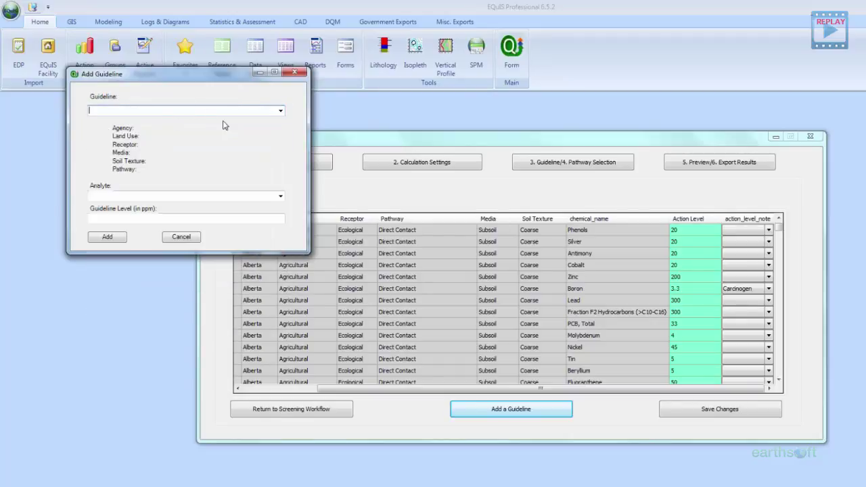
{"action": "left_click", "coordinate": [280, 112]}
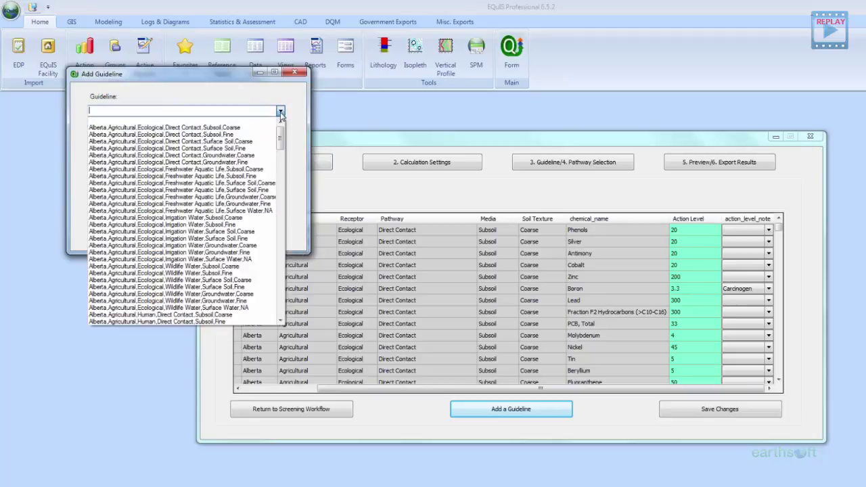
{"action": "left_click", "coordinate": [280, 112]}
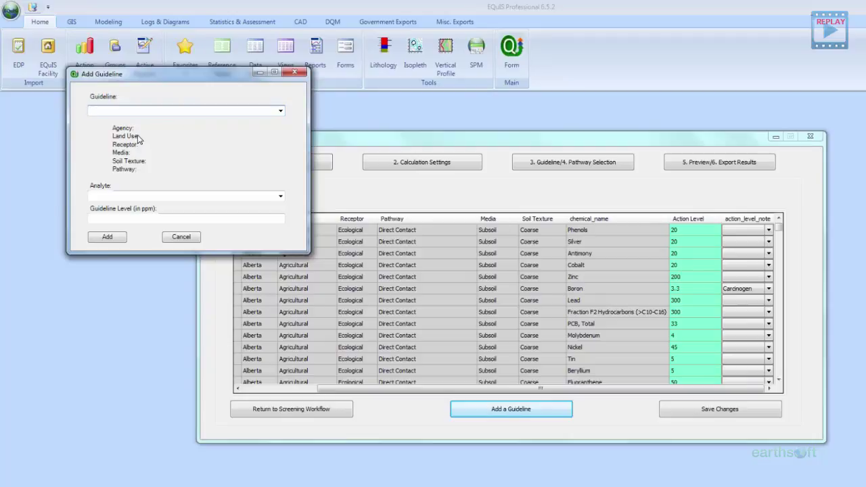
Step: Try to add a guideline named "TestAgency, blah blah", look through the analyte choices, and cancel the entry
{"action": "type", "text": "TestAgency, blah balah"}
{"action": "left_click", "coordinate": [280, 196]}
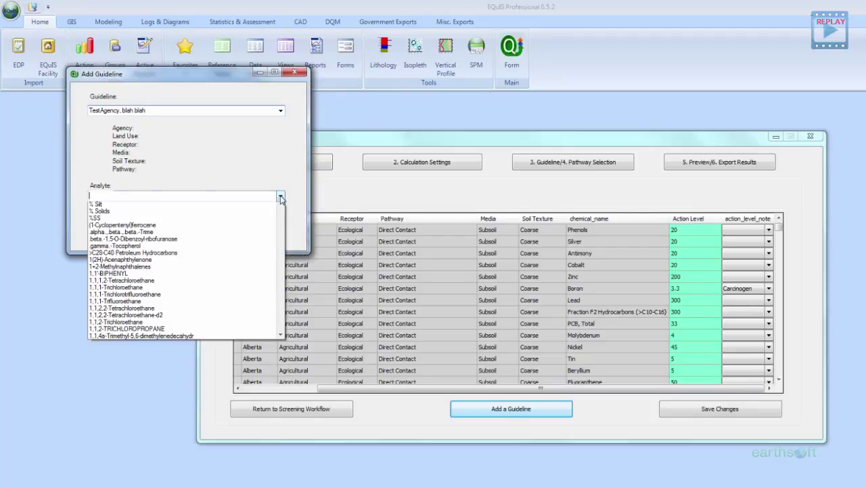
{"action": "left_click", "coordinate": [280, 196]}
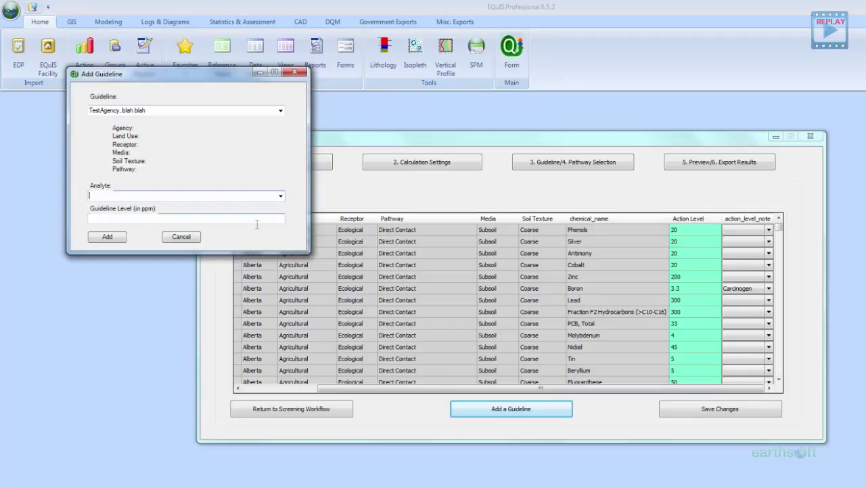
{"action": "left_click", "coordinate": [181, 236]}
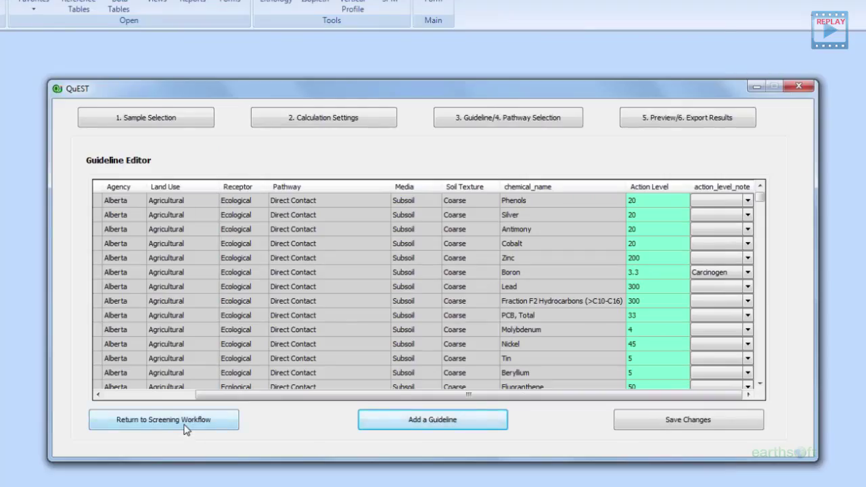
Step: Return to the screening workflow, enable the on-site and off-site guidelines, and set both agencies to Alberta
{"action": "left_click", "coordinate": [186, 428]}
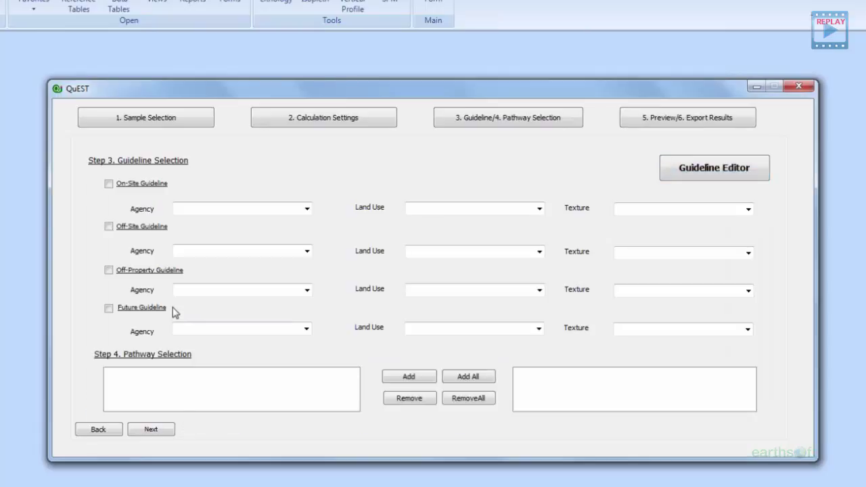
{"action": "left_click", "coordinate": [108, 184]}
{"action": "left_click", "coordinate": [109, 227]}
{"action": "left_click", "coordinate": [306, 208]}
{"action": "left_click", "coordinate": [301, 222]}
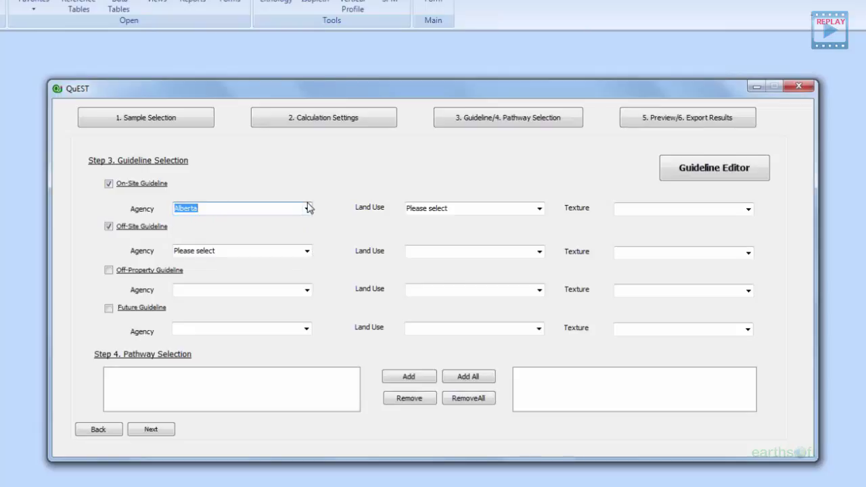
{"action": "left_click", "coordinate": [307, 211]}
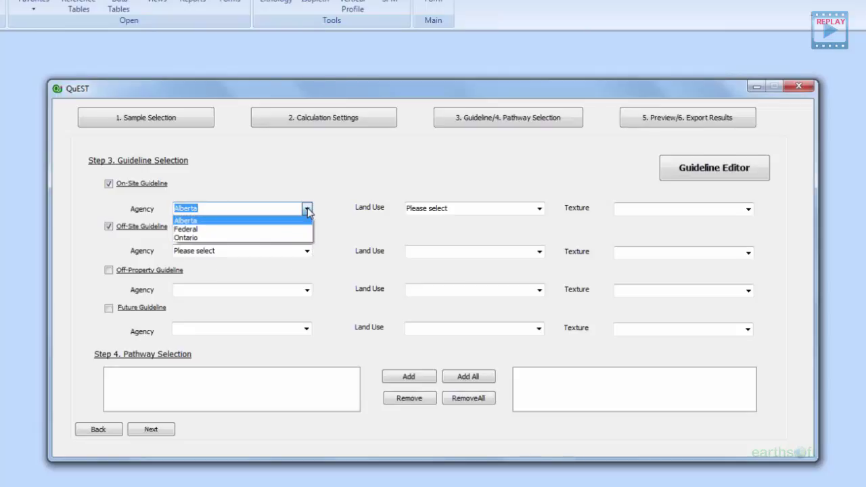
{"action": "left_click", "coordinate": [307, 211]}
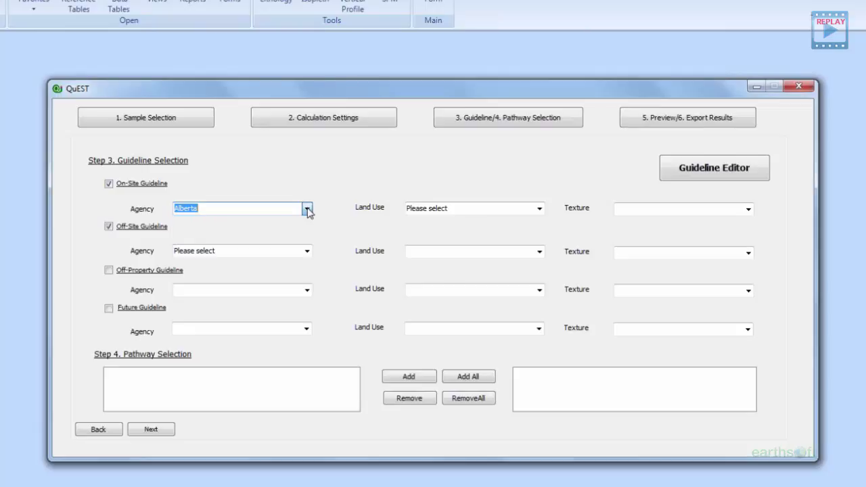
{"action": "left_click", "coordinate": [307, 251]}
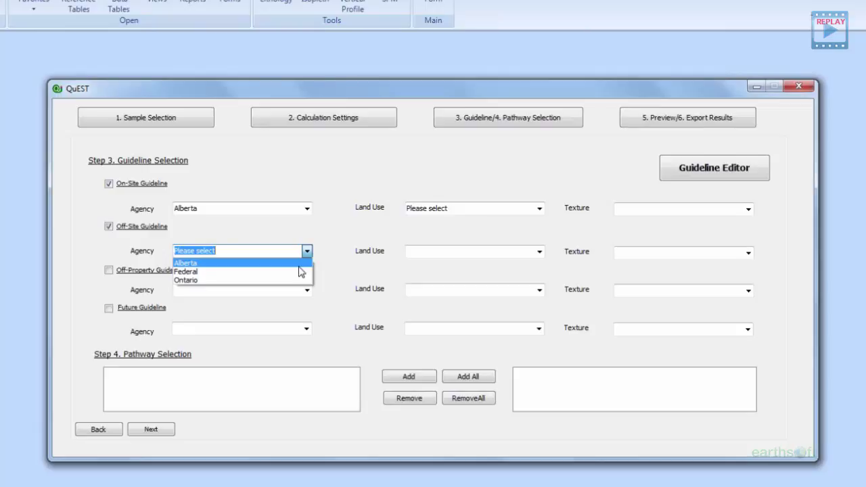
{"action": "left_click", "coordinate": [299, 264]}
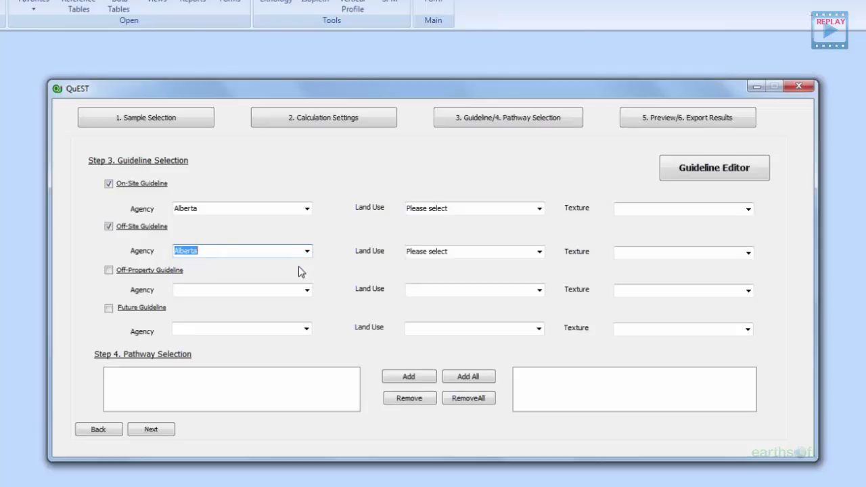
Step: Set the on-site guideline's land use to Industrial and the off-site guideline's land use to Agricultural
{"action": "left_click", "coordinate": [539, 210]}
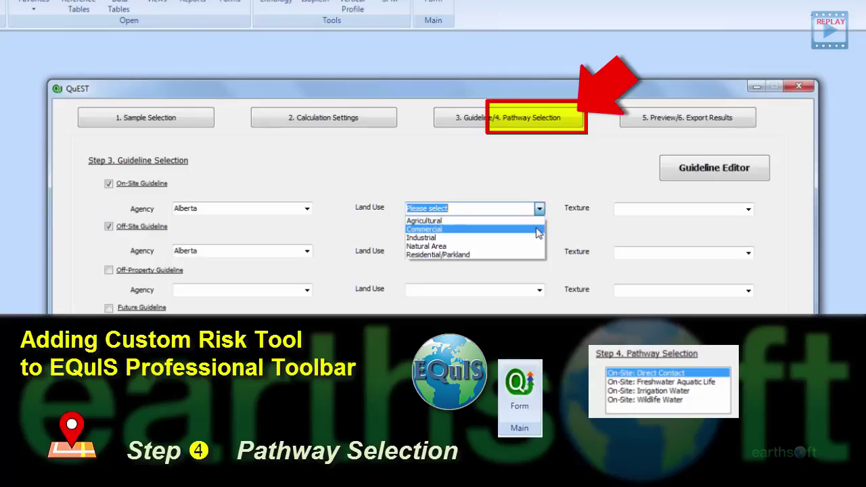
{"action": "left_click", "coordinate": [537, 238]}
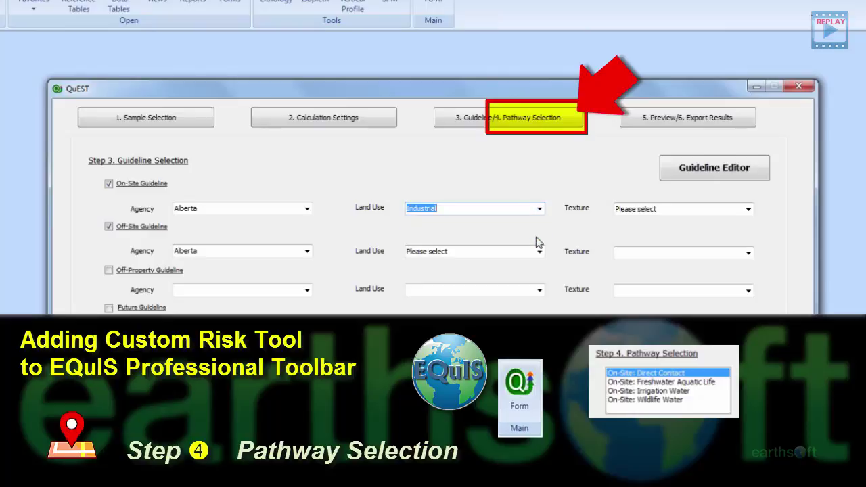
{"action": "left_click", "coordinate": [539, 251]}
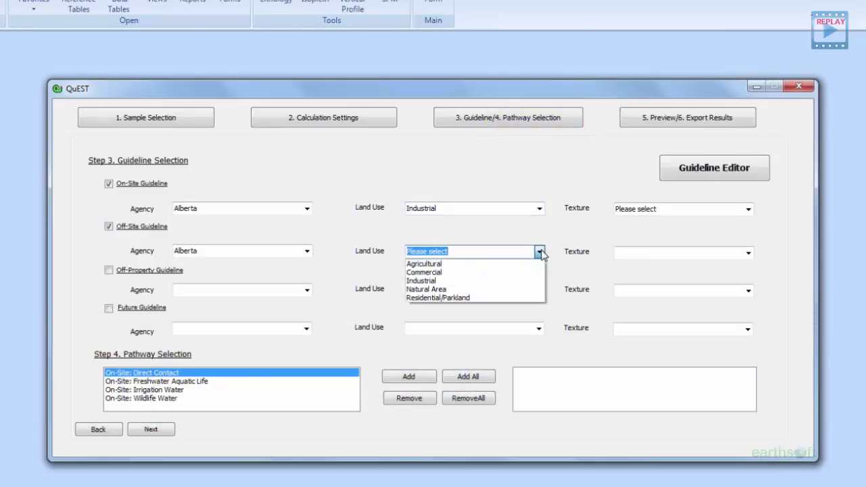
{"action": "left_click", "coordinate": [526, 265]}
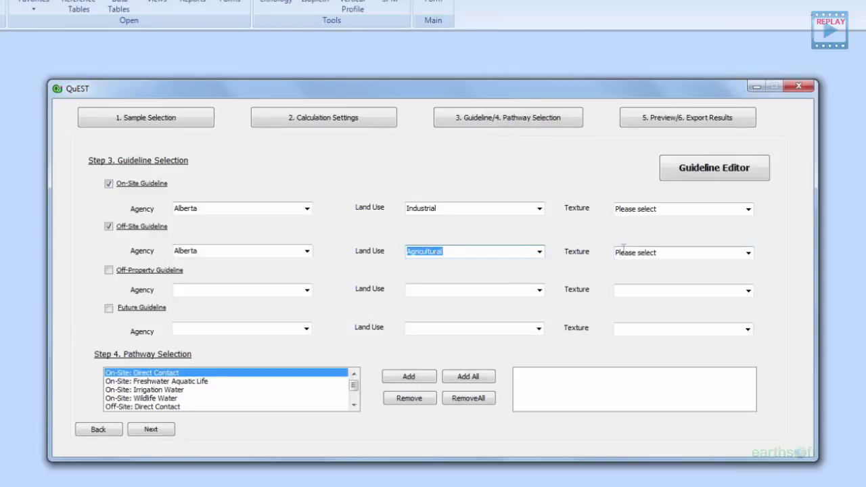
Step: Set the texture to NA for both the on-site and off-site guidelines
{"action": "left_click", "coordinate": [749, 211]}
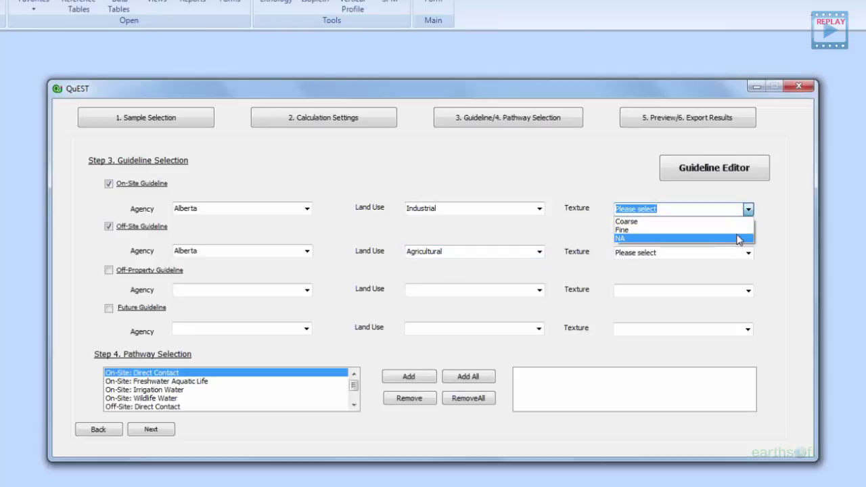
{"action": "left_click", "coordinate": [739, 239]}
{"action": "left_click", "coordinate": [748, 255]}
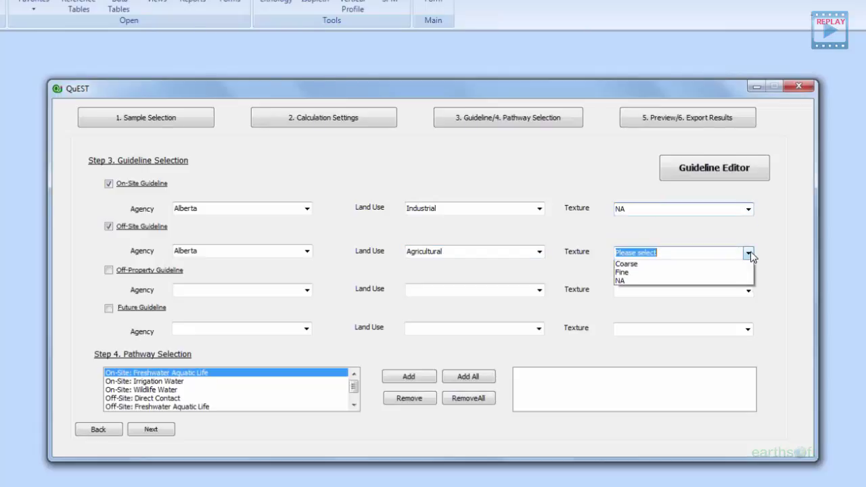
{"action": "left_click", "coordinate": [739, 284]}
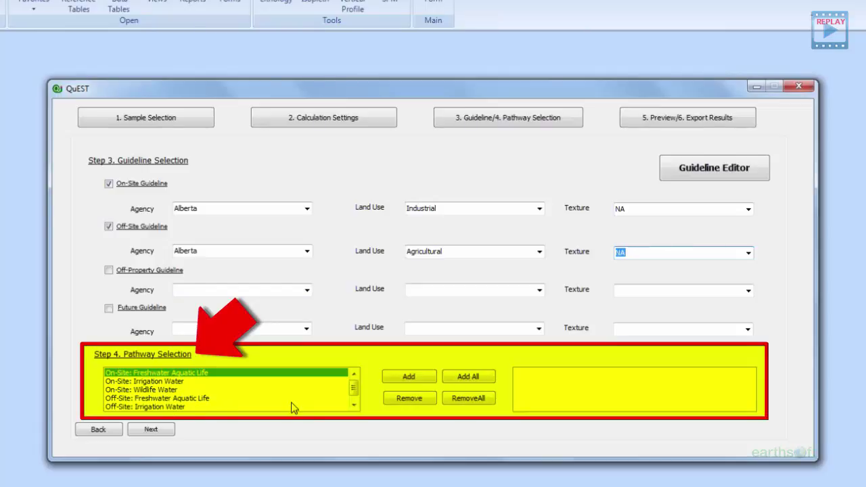
Step: Add the pathways from On-Site: Freshwater Aquatic Life through Off-Site: Freshwater Aquatic Life, and go on to the preview and export stage
{"action": "left_click", "coordinate": [353, 405]}
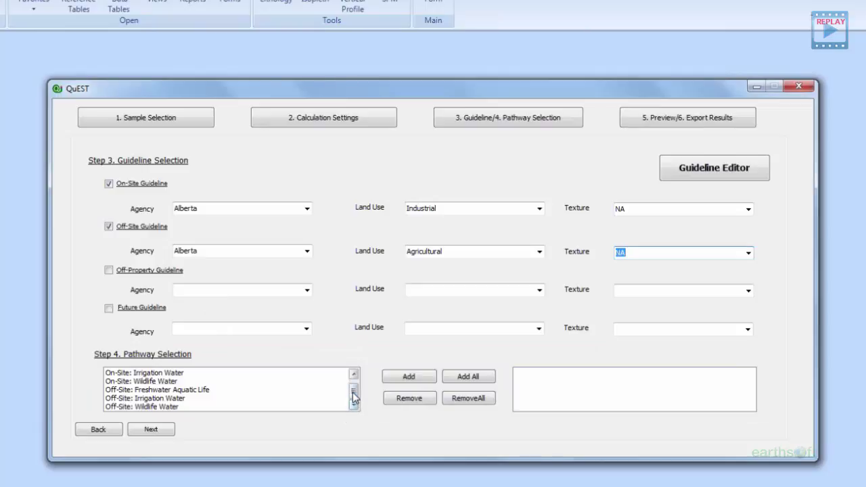
{"action": "left_click", "coordinate": [353, 374]}
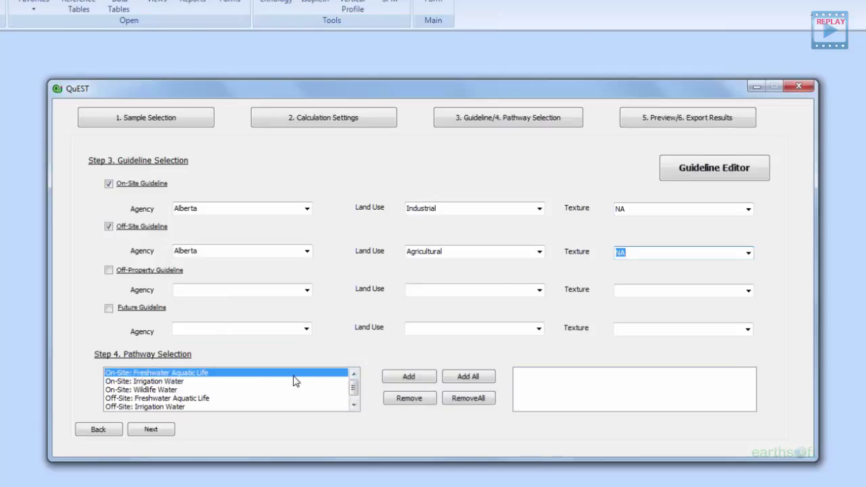
{"action": "left_click", "coordinate": [203, 400], "text": "shift"}
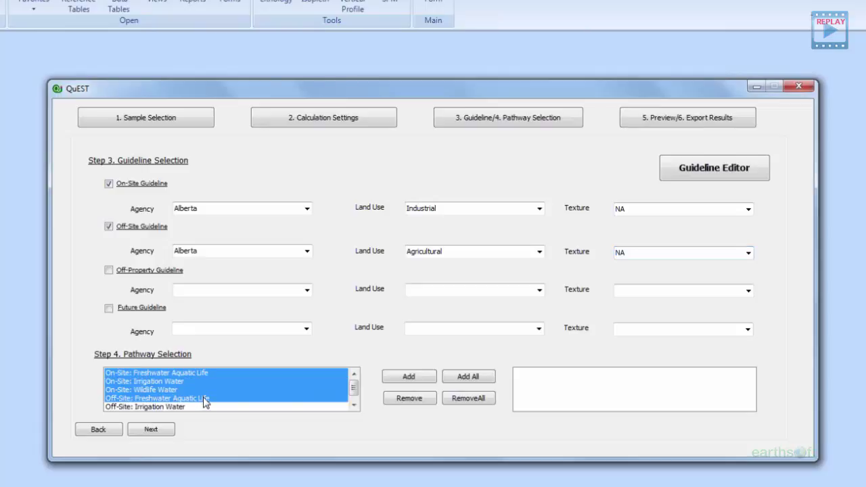
{"action": "left_click", "coordinate": [422, 372]}
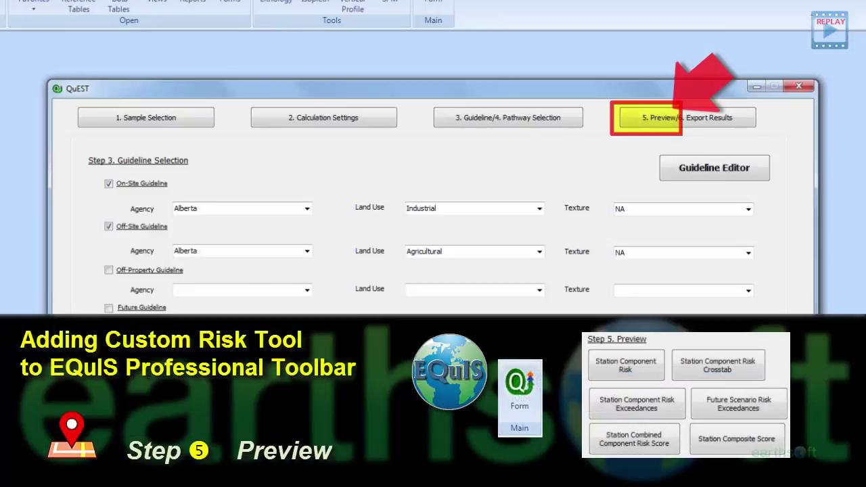
{"action": "left_click", "coordinate": [687, 118]}
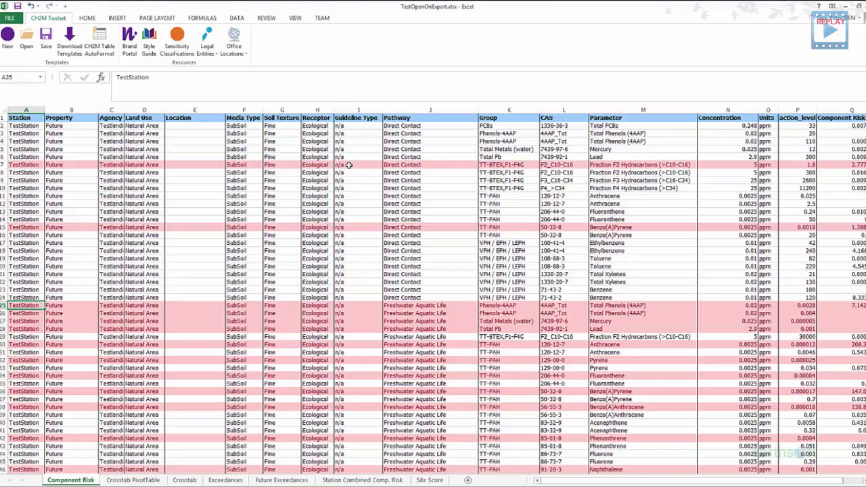
Step: In the exported TestOpenOnExport.xlsx workbook in Excel, examine the Component Risk columns along the first highlighted Fraction F2 Hydrocarbons row
{"action": "left_click", "coordinate": [348, 165]}
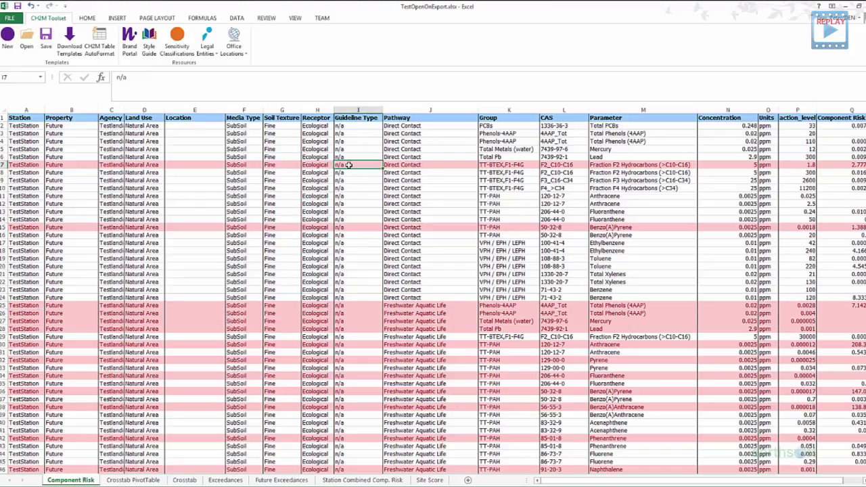
{"action": "key", "text": "Right"}
{"action": "key", "text": "Right"}
{"action": "key", "text": "Right"}
{"action": "key", "text": "Right"}
{"action": "key", "text": "Right"}
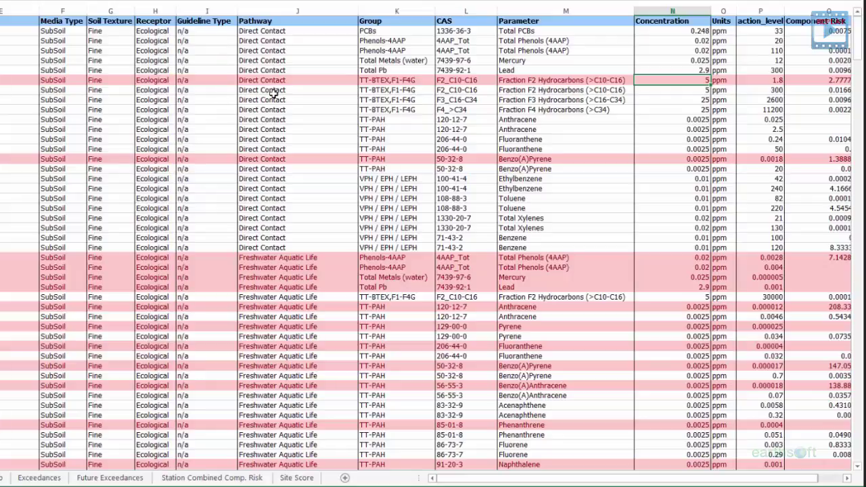
{"action": "left_click", "coordinate": [165, 71]}
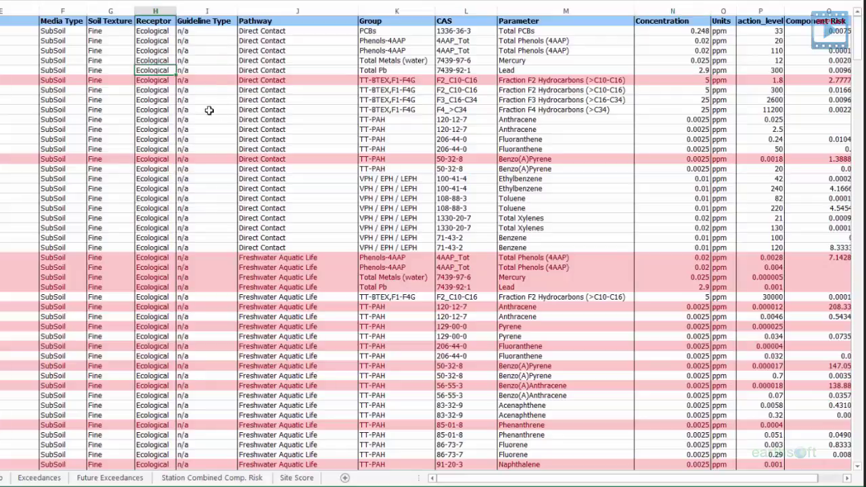
{"action": "left_click", "coordinate": [312, 81]}
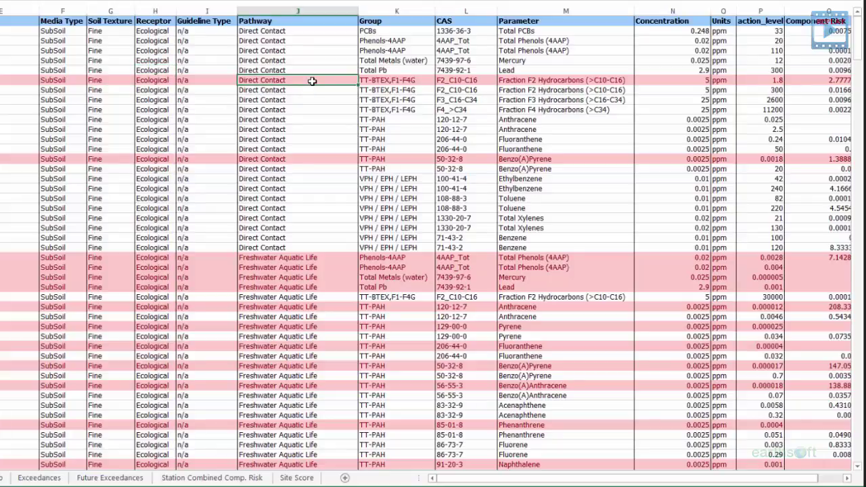
{"action": "key", "text": "Right"}
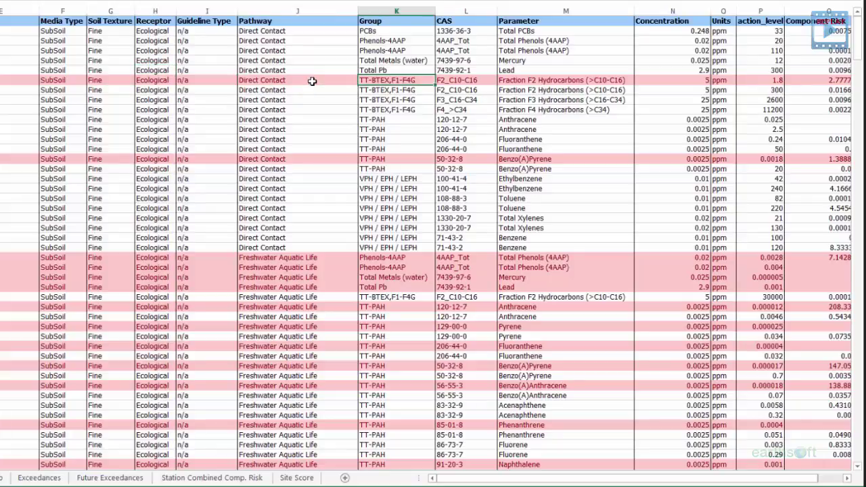
{"action": "key", "text": "Right"}
{"action": "key", "text": "Right"}
{"action": "key", "text": "Right"}
{"action": "key", "text": "Right"}
{"action": "key", "text": "Right"}
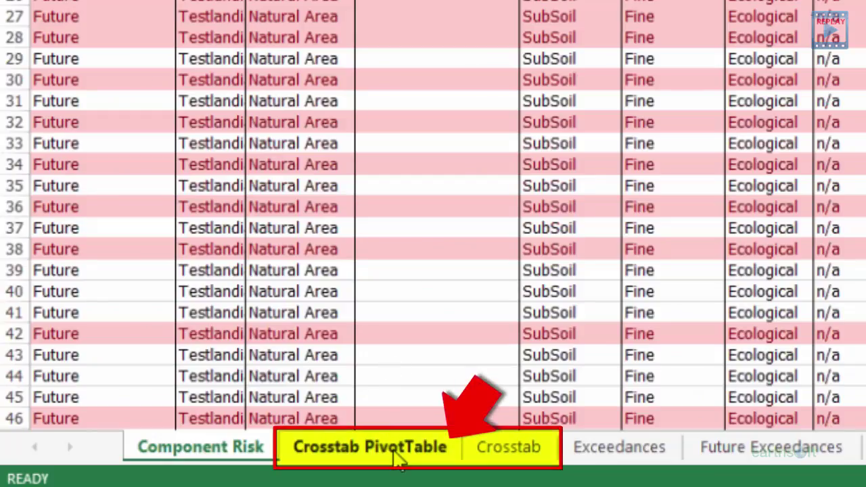
Step: View the Crosstab PivotTable sheet and the Crosstab sheet with its pathway columns
{"action": "left_click", "coordinate": [395, 452]}
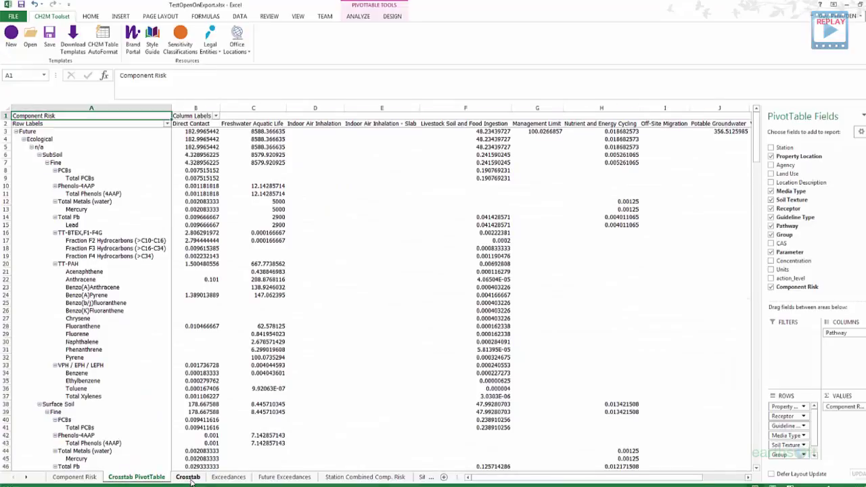
{"action": "left_click", "coordinate": [190, 478]}
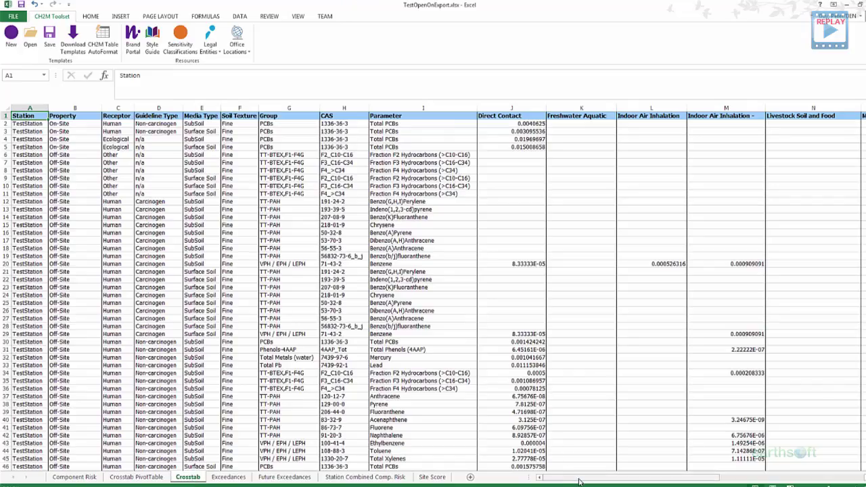
{"action": "left_click_drag", "start_coordinate": [579, 481], "coordinate": [582, 482]}
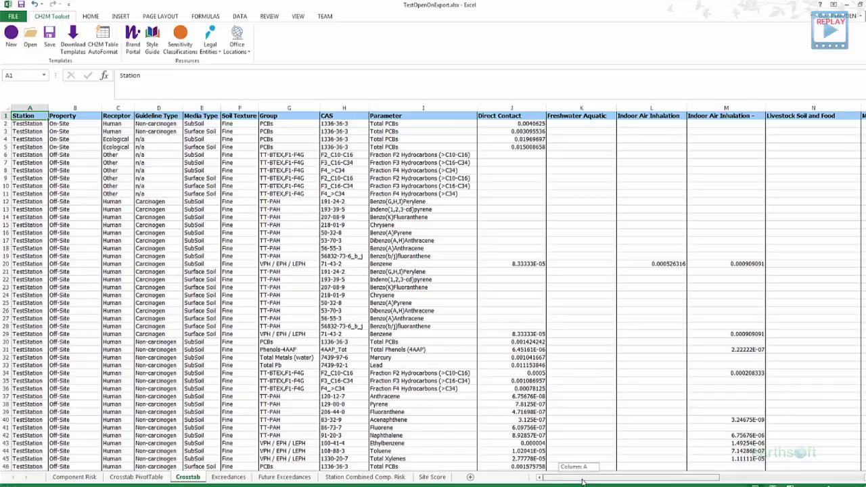
Step: Compare the current property rows on the Exceedances sheet with the future scenario rows on the Future Exceedances sheet
{"action": "left_click_drag", "start_coordinate": [582, 482], "coordinate": [512, 479]}
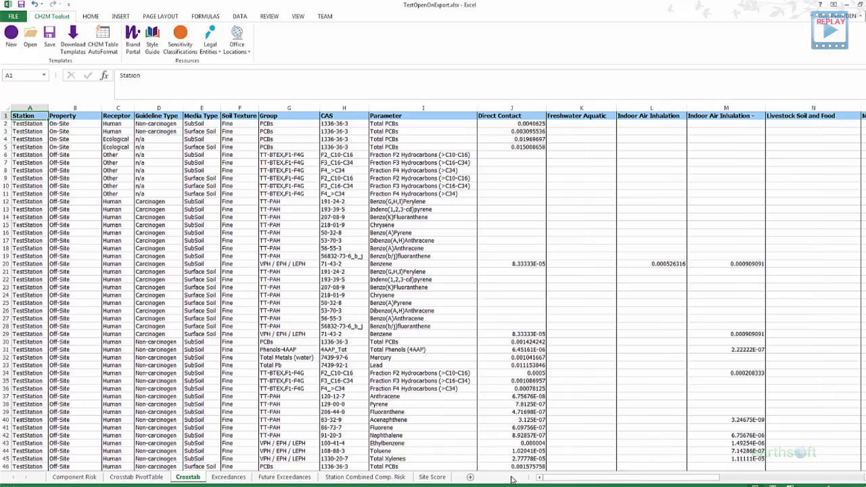
{"action": "key", "text": "ctrl+Page_Down"}
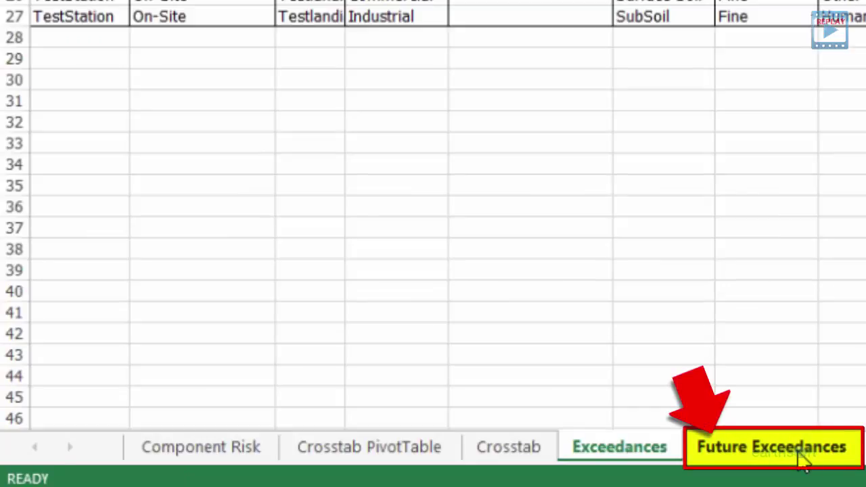
{"action": "left_click", "coordinate": [804, 460]}
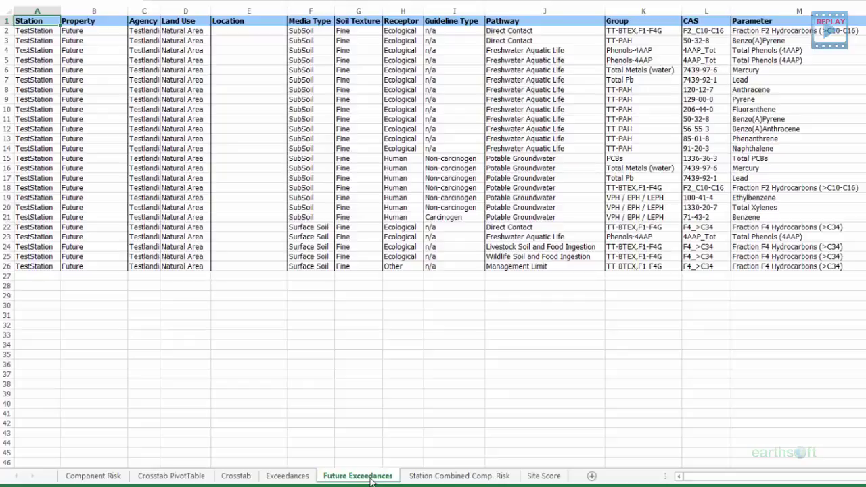
{"action": "left_click", "coordinate": [283, 478]}
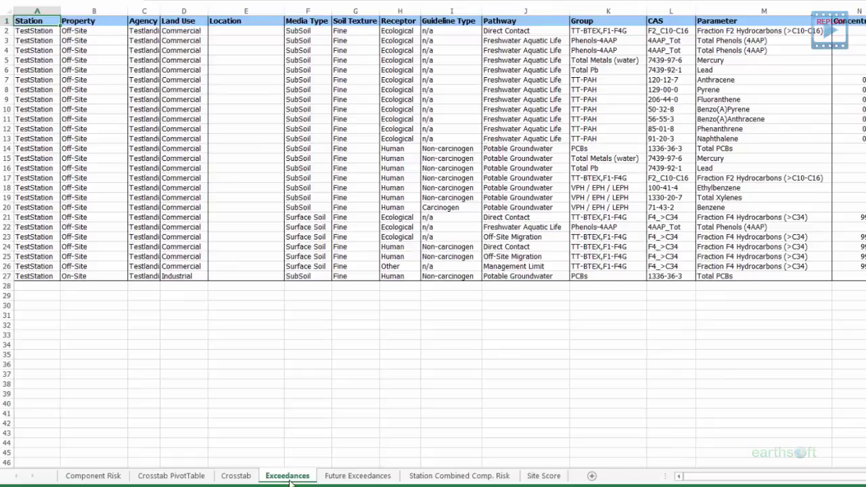
{"action": "left_click", "coordinate": [359, 476]}
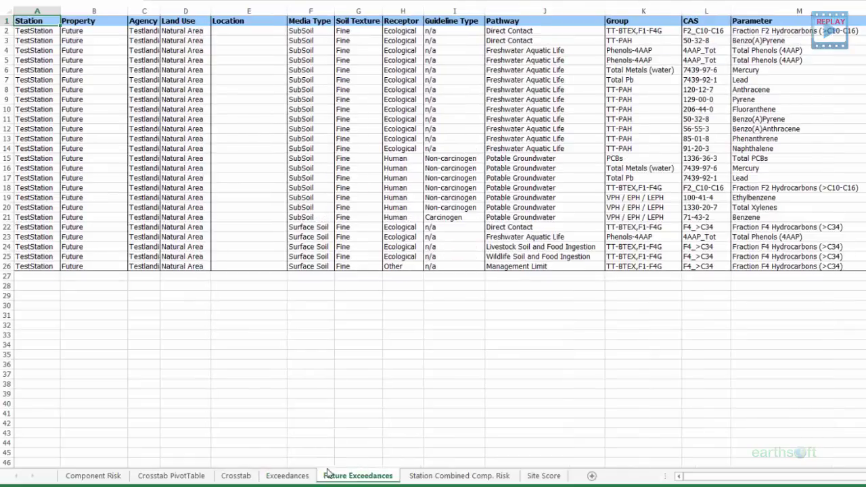
{"action": "left_click", "coordinate": [287, 476]}
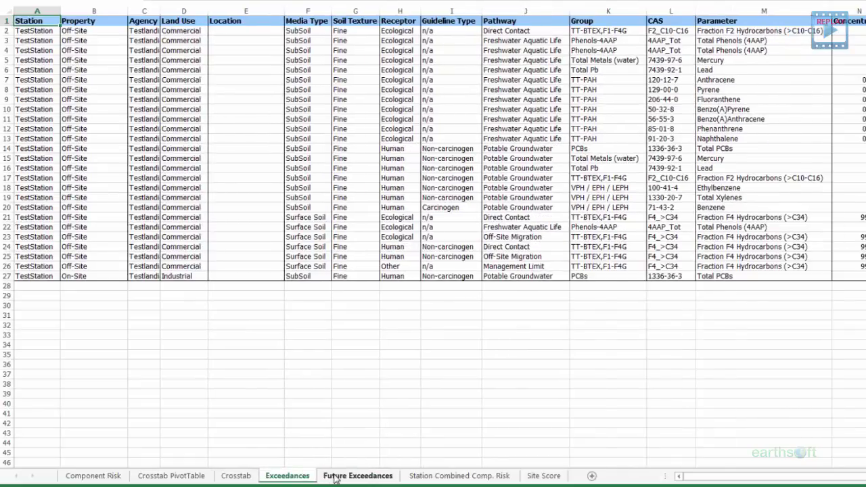
{"action": "left_click", "coordinate": [332, 476]}
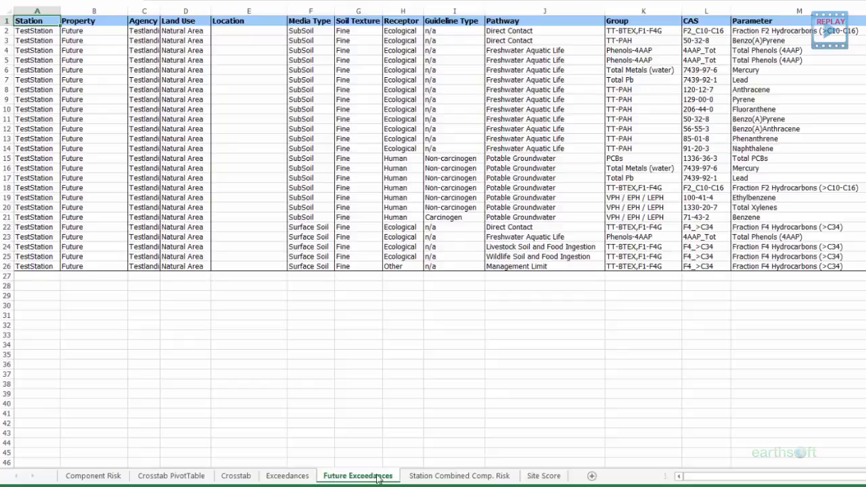
Step: On the Station Combined Comp. Risk sheet, examine the Scenario column from Future to Scenario 2 and the Scenario 2 Benzo(A)Pyrene composite risk
{"action": "left_click", "coordinate": [437, 477]}
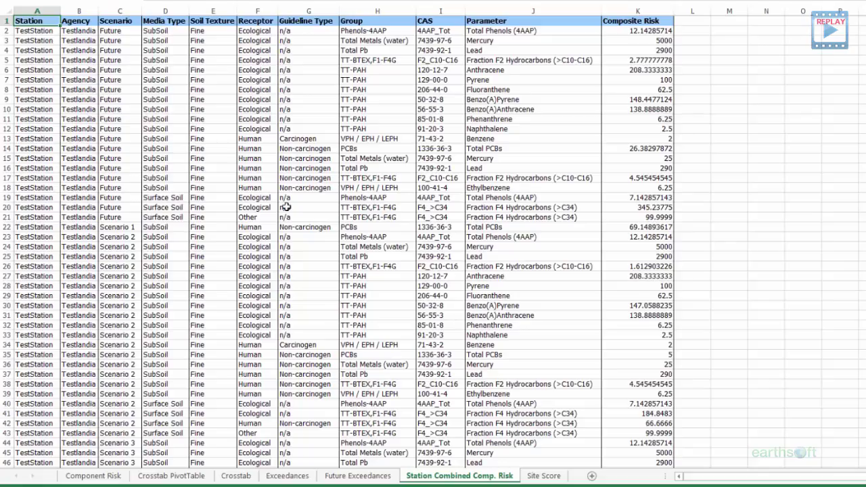
{"action": "left_click", "coordinate": [124, 88]}
{"action": "key", "text": "Down"}
{"action": "key", "text": "Down"}
{"action": "key", "text": "Down"}
{"action": "key", "text": "Down"}
{"action": "key", "text": "Down"}
{"action": "key", "text": "Down"}
{"action": "key", "text": "Down"}
{"action": "key", "text": "Down"}
{"action": "key", "text": "Down"}
{"action": "key", "text": "Down"}
{"action": "key", "text": "Down"}
{"action": "key", "text": "Down"}
{"action": "key", "text": "Down"}
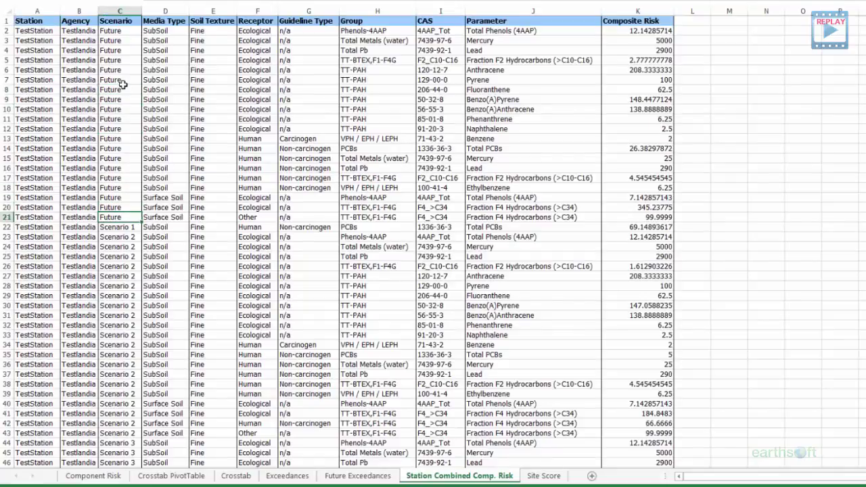
{"action": "key", "text": "Down"}
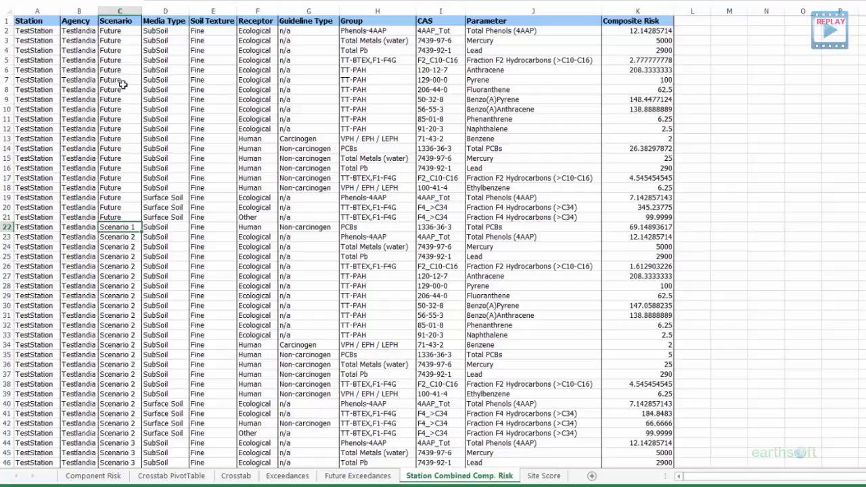
{"action": "key", "text": "Down"}
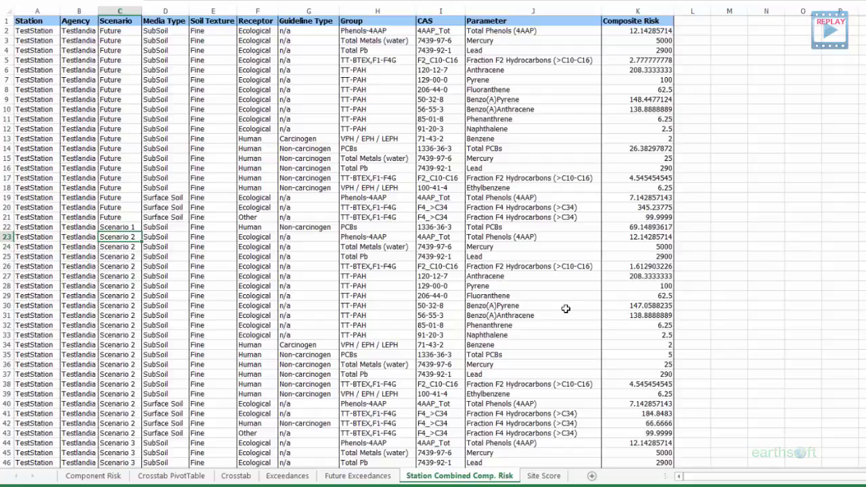
{"action": "left_click", "coordinate": [662, 305]}
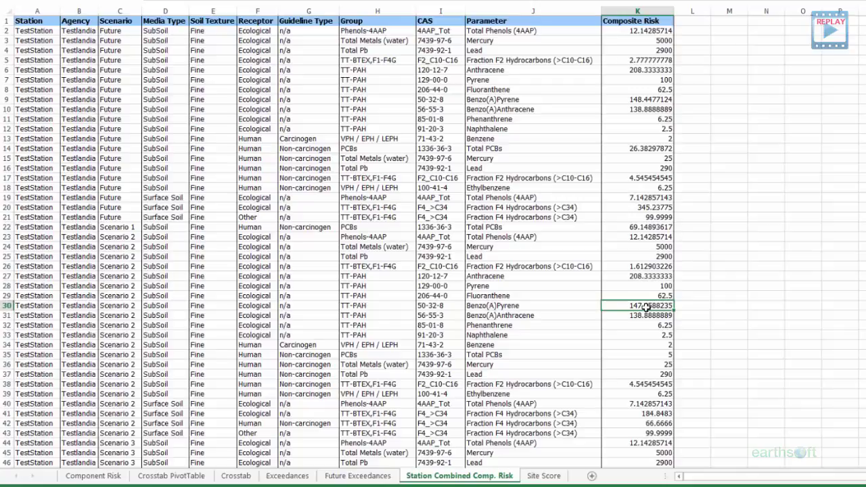
Step: View the Site Score sheet with its scores per scenario, and return to the Component Risk sheet
{"action": "left_click", "coordinate": [543, 476]}
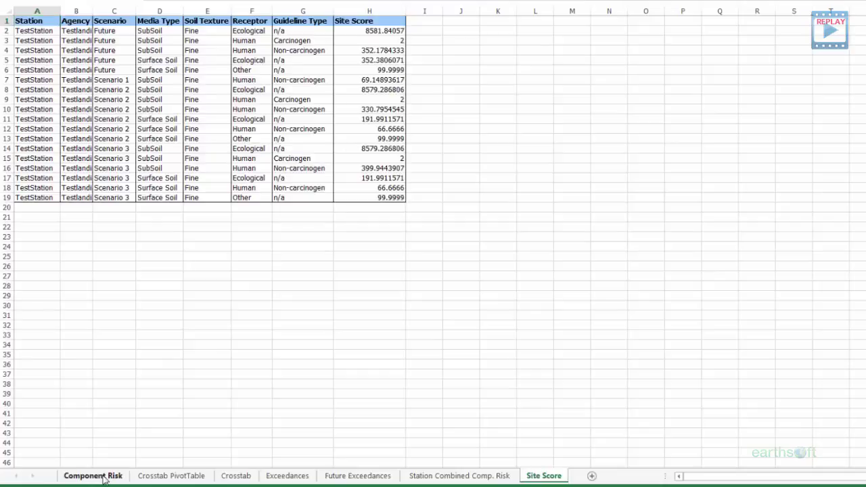
{"action": "left_click", "coordinate": [105, 477]}
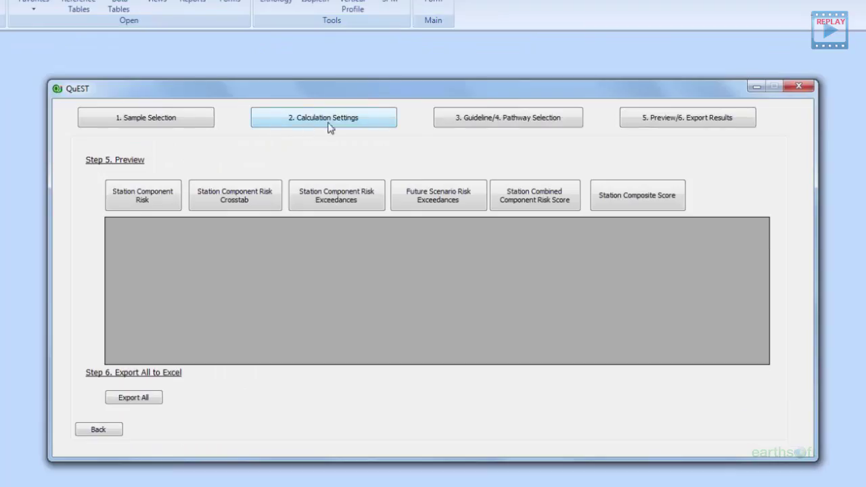
Step: In the QuEST Sample Editor in EQuIS, exclude sample B250400_STN17-REM-BACKFILLCOMP-3-12 from use, save the change and return to the screening workflow
{"action": "left_click", "coordinate": [350, 119]}
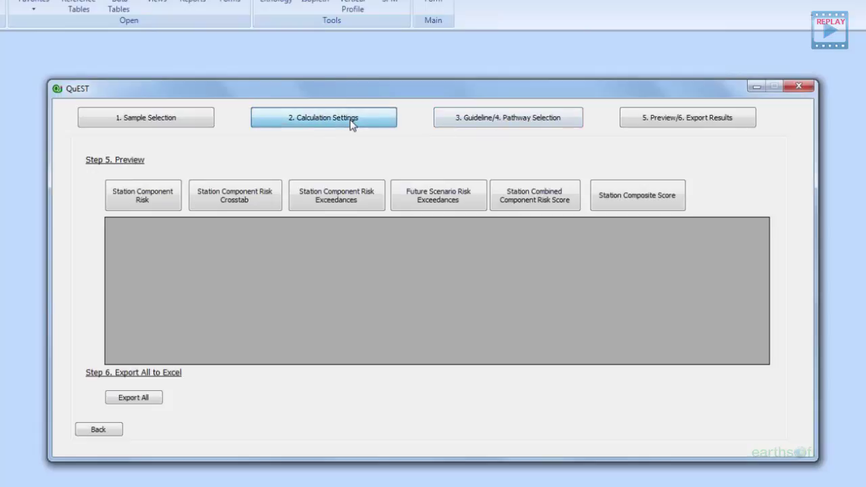
{"action": "left_click", "coordinate": [189, 120]}
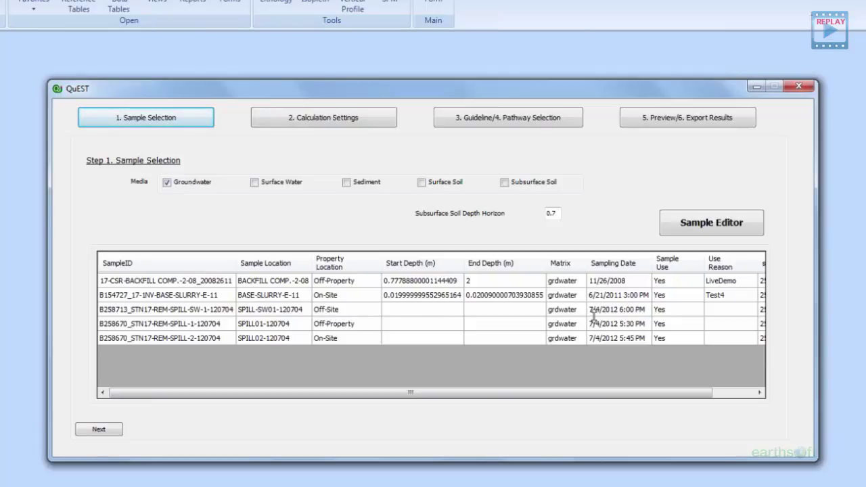
{"action": "left_click", "coordinate": [721, 229]}
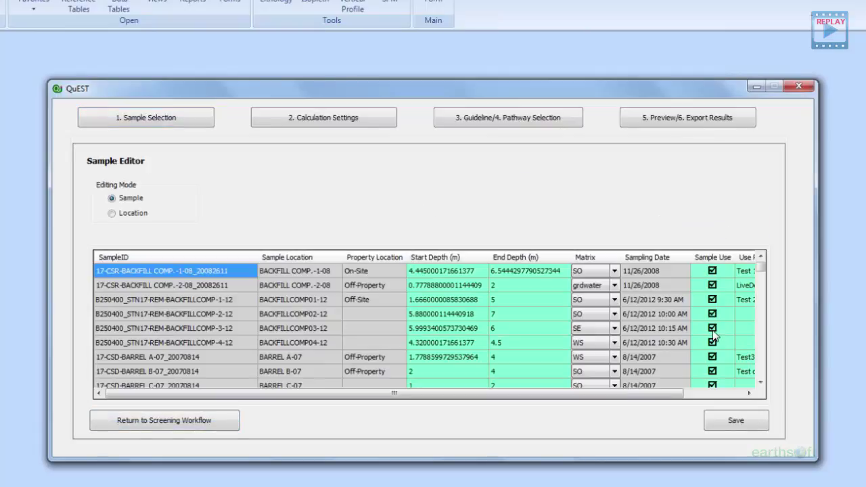
{"action": "left_click", "coordinate": [713, 330]}
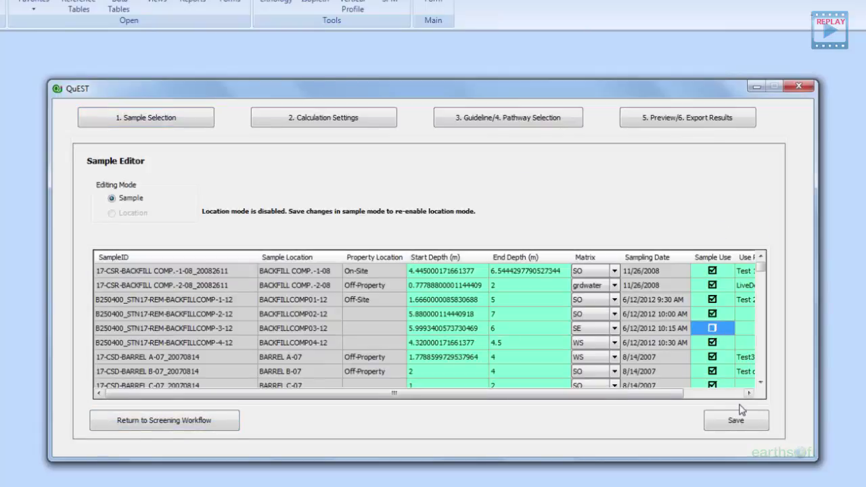
{"action": "left_click", "coordinate": [739, 417]}
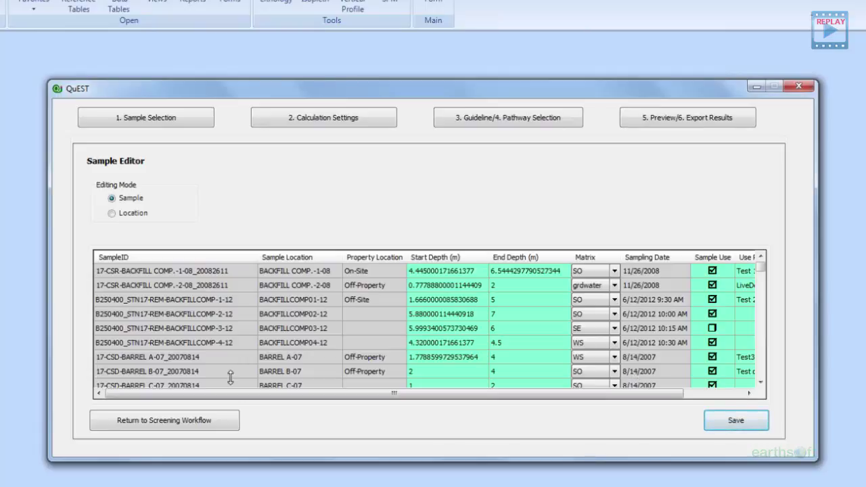
{"action": "left_click", "coordinate": [221, 426]}
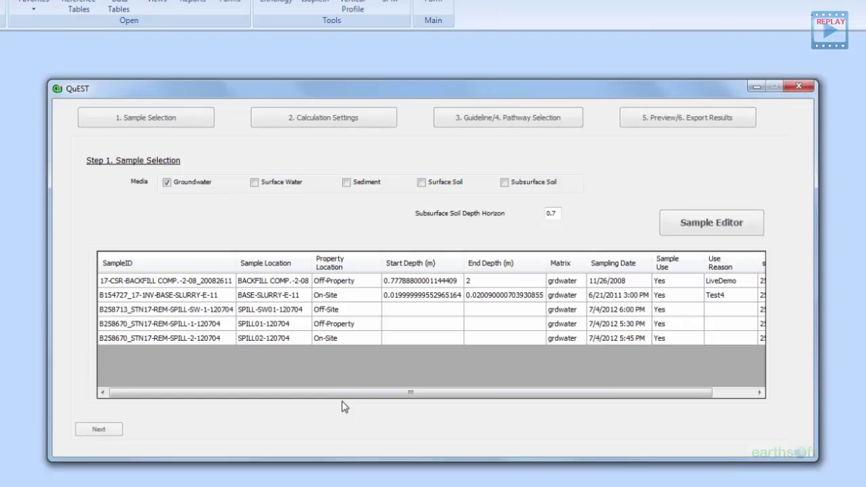